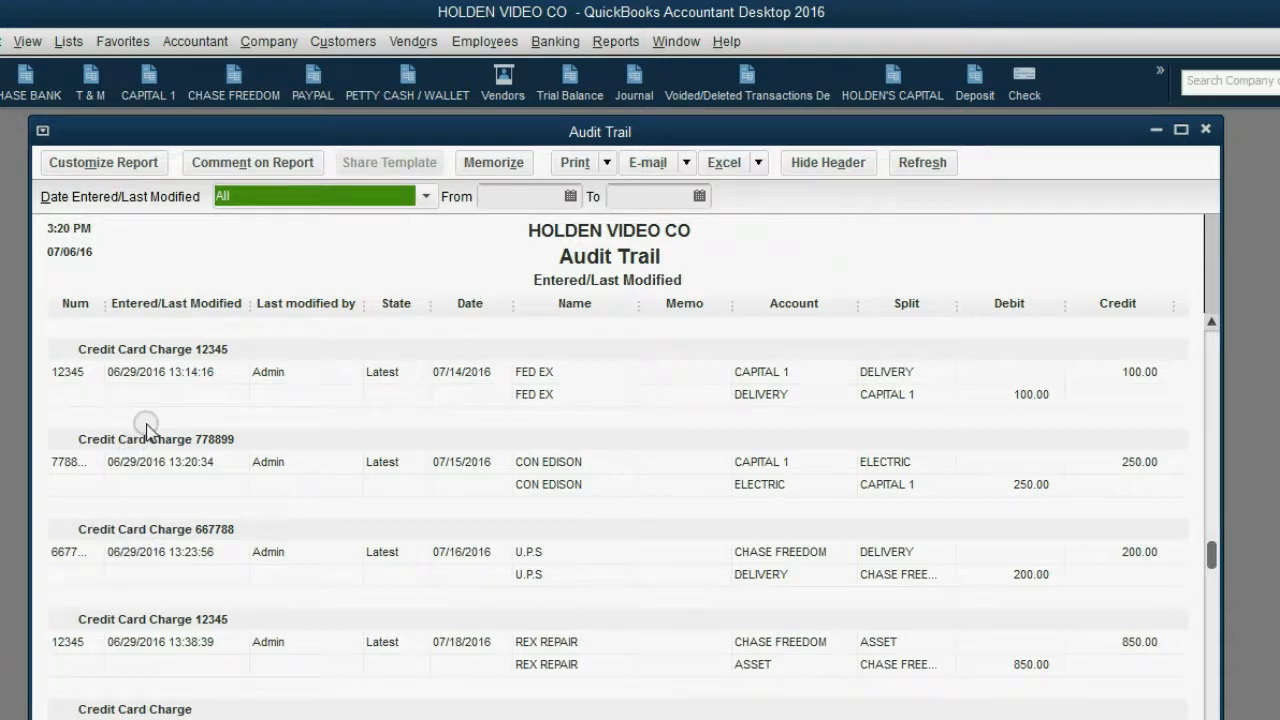
# - Find Check 2 to chase freedom in the Audit Trail report and open that transaction
pyautogui.scroll(-4, 147, 428)
pyautogui.scroll(-5, 147, 428)
pyautogui.scroll(-4, 147, 428)
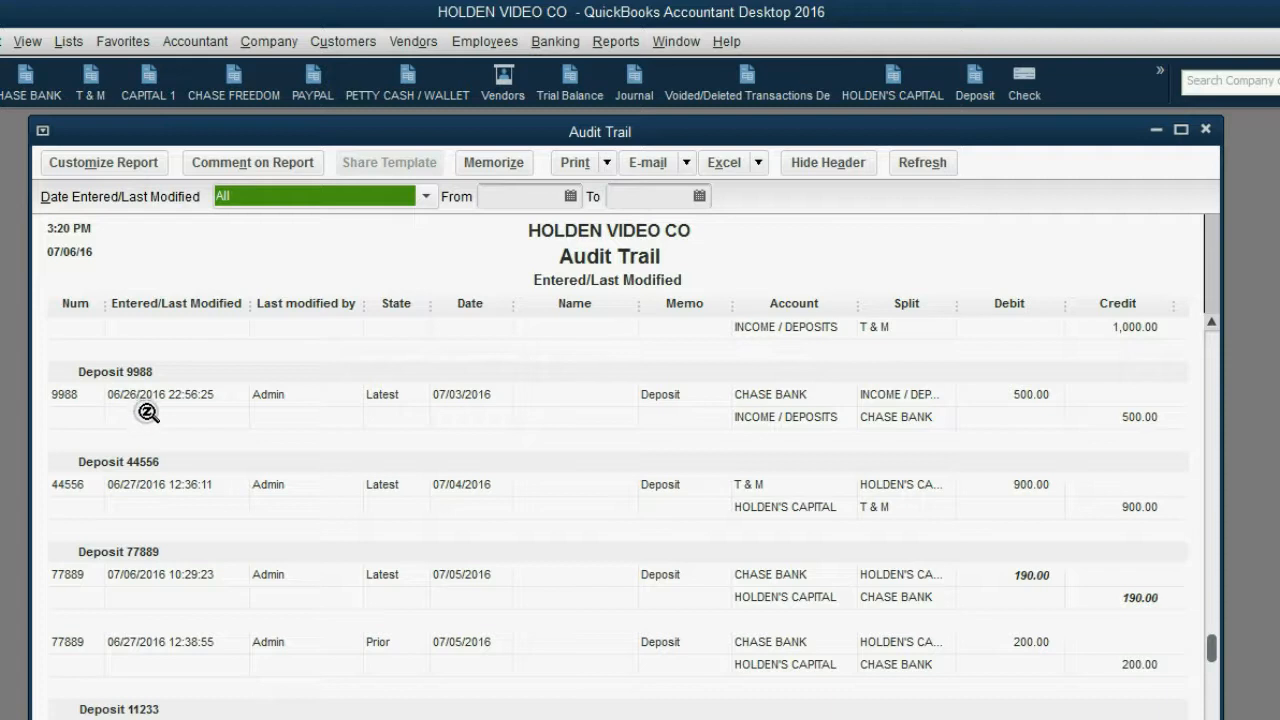
pyautogui.scroll(-5, 147, 410)
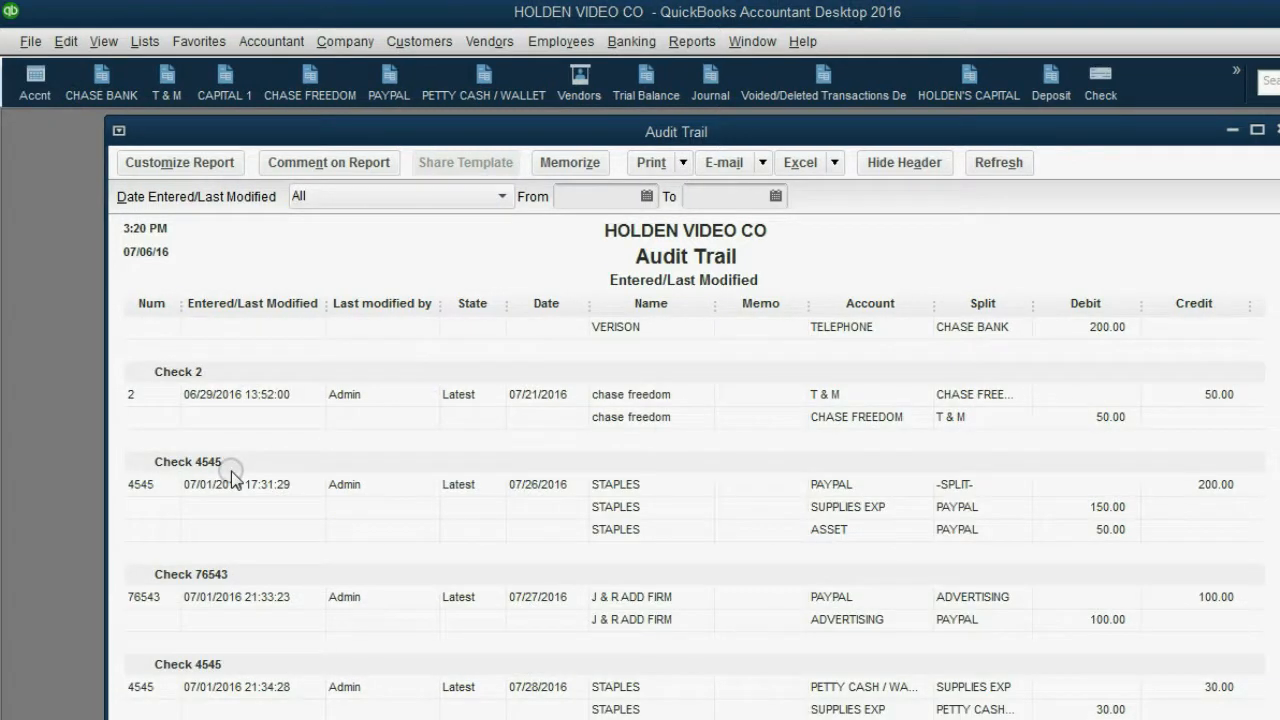
pyautogui.doubleClick(238, 397)
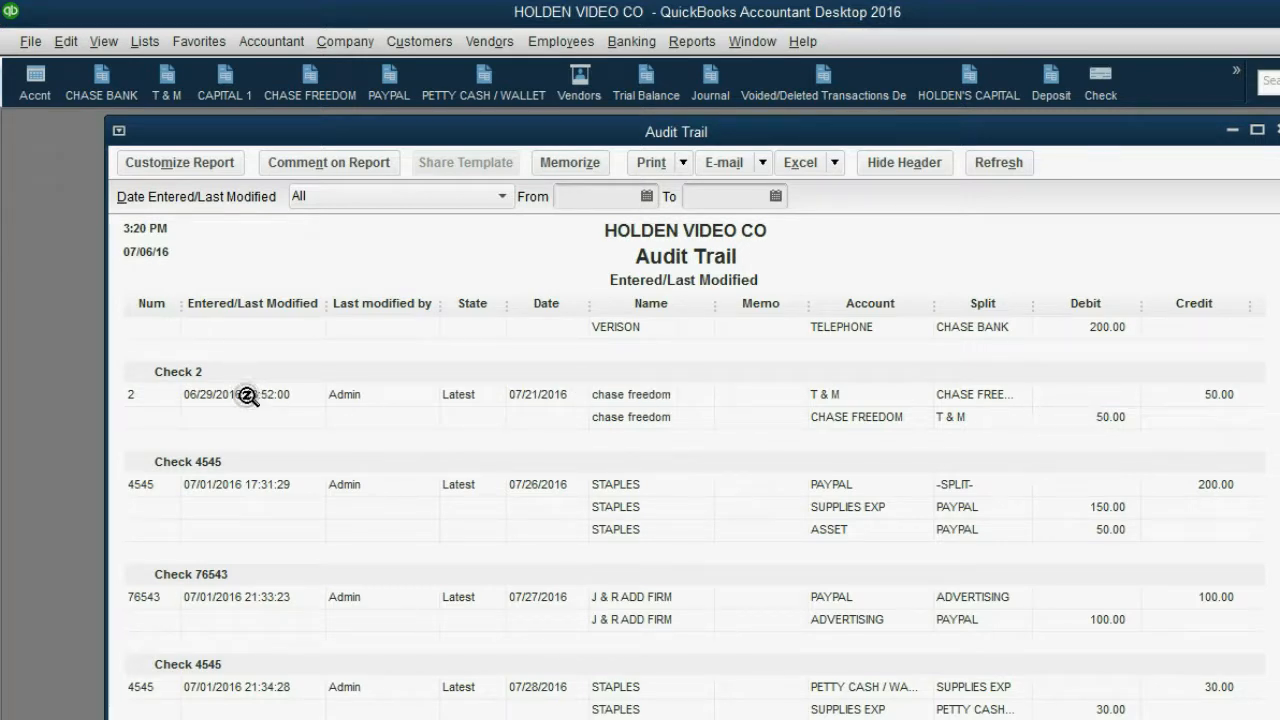
pyautogui.scroll(1, 254, 400)
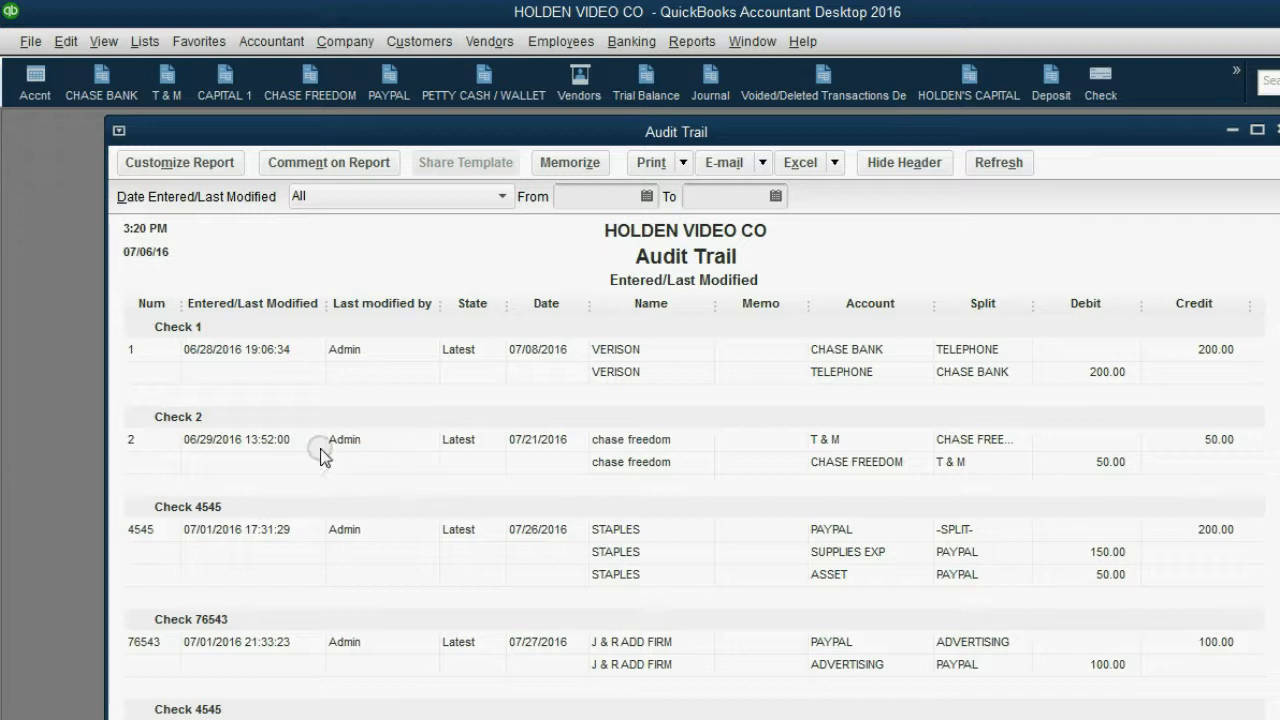
pyautogui.click(239, 445)
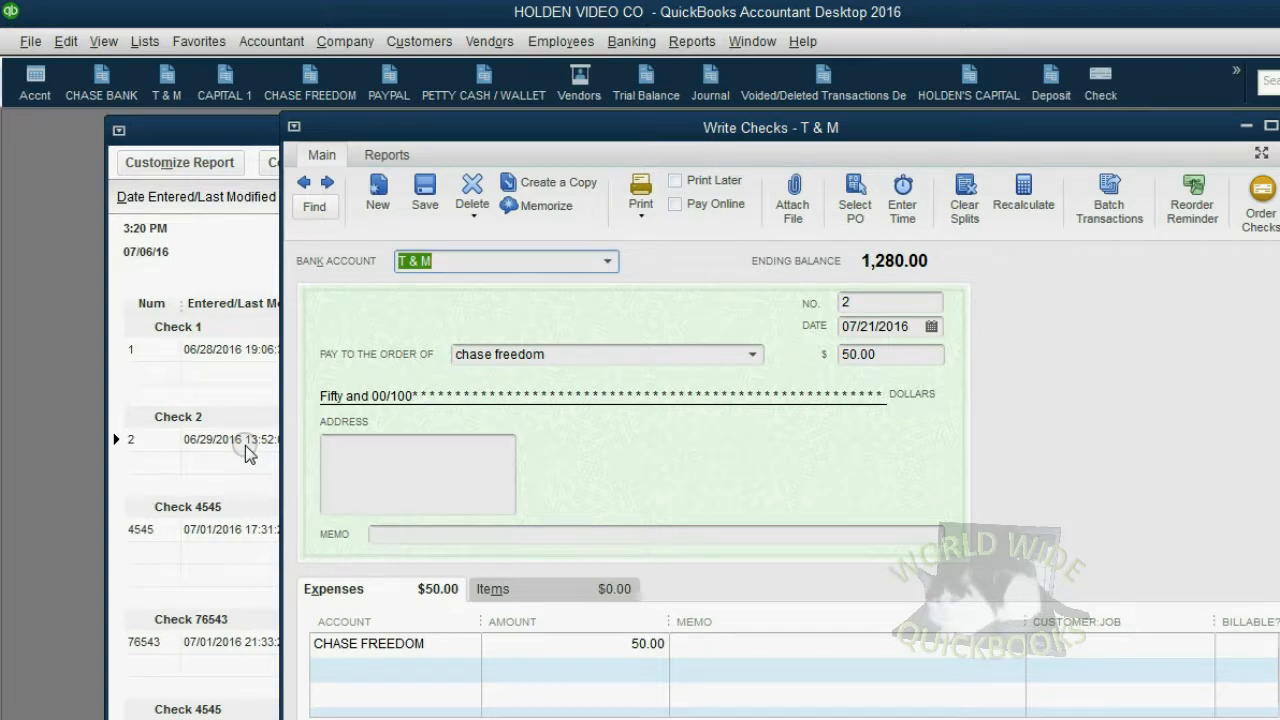
# - Set the check's amount to 100.00 and record the changed transaction
pyautogui.click(878, 353)
pyautogui.moveTo(878, 353); pyautogui.dragTo(824, 358)
pyautogui.write('1')
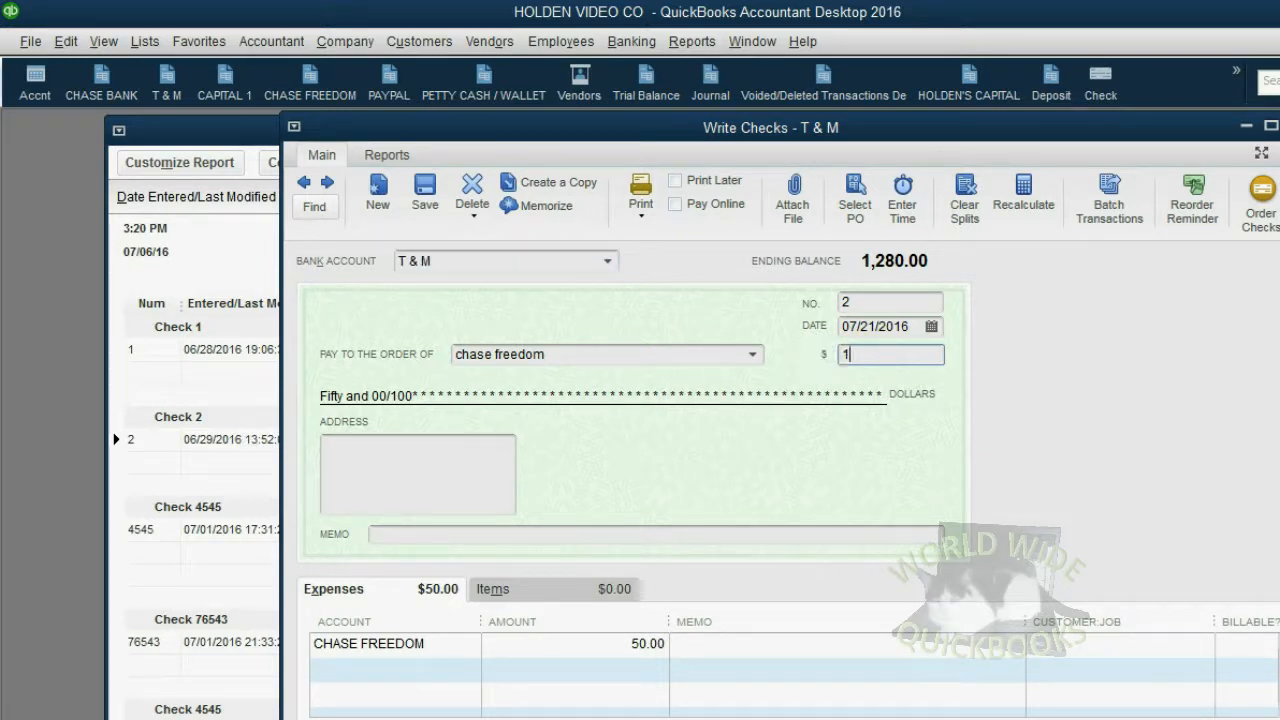
pyautogui.write('00')
pyautogui.press('Tab')
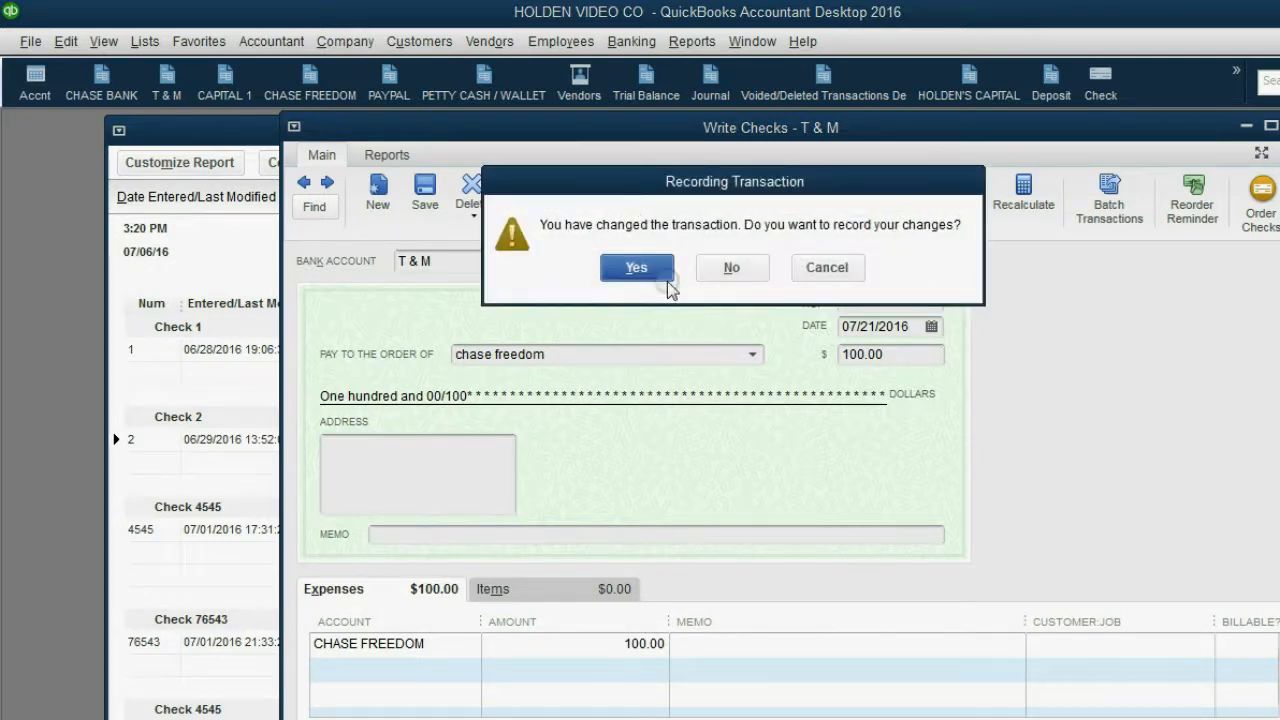
pyautogui.click(660, 266)
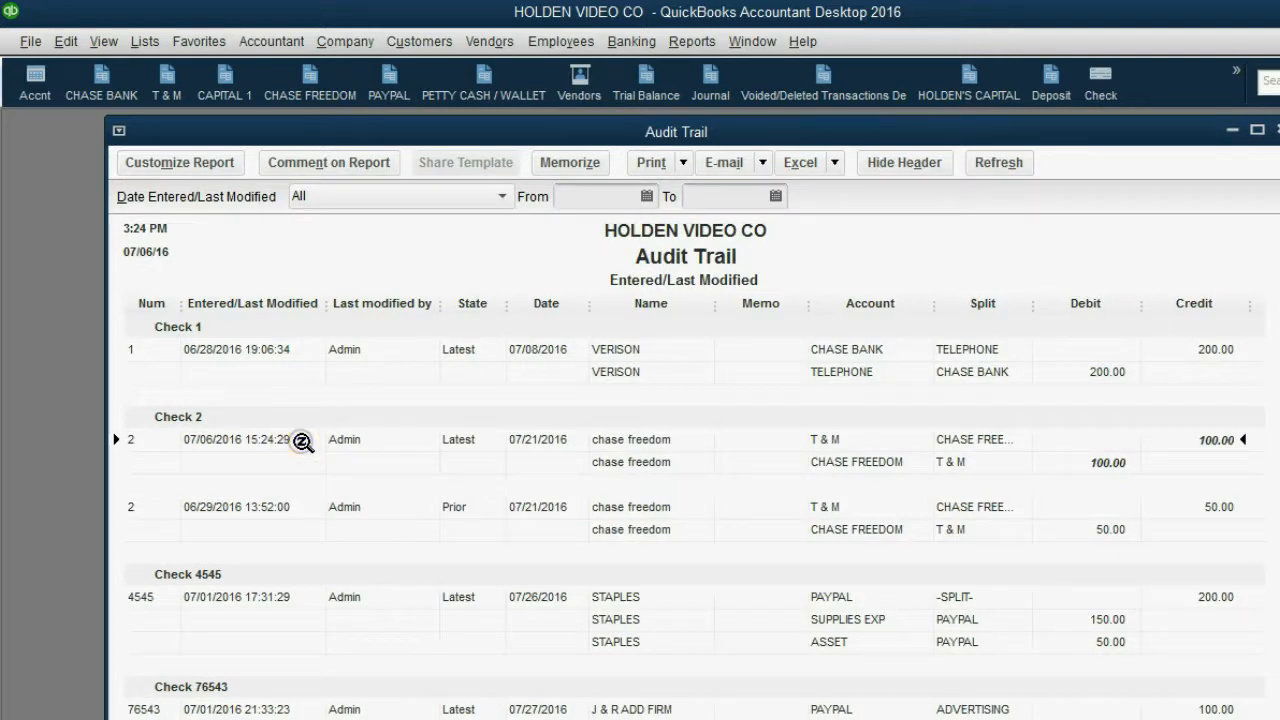
# - Examine the prior version of Check 2 in the Audit Trail, including its modification time, user, state and date
pyautogui.click(196, 504)
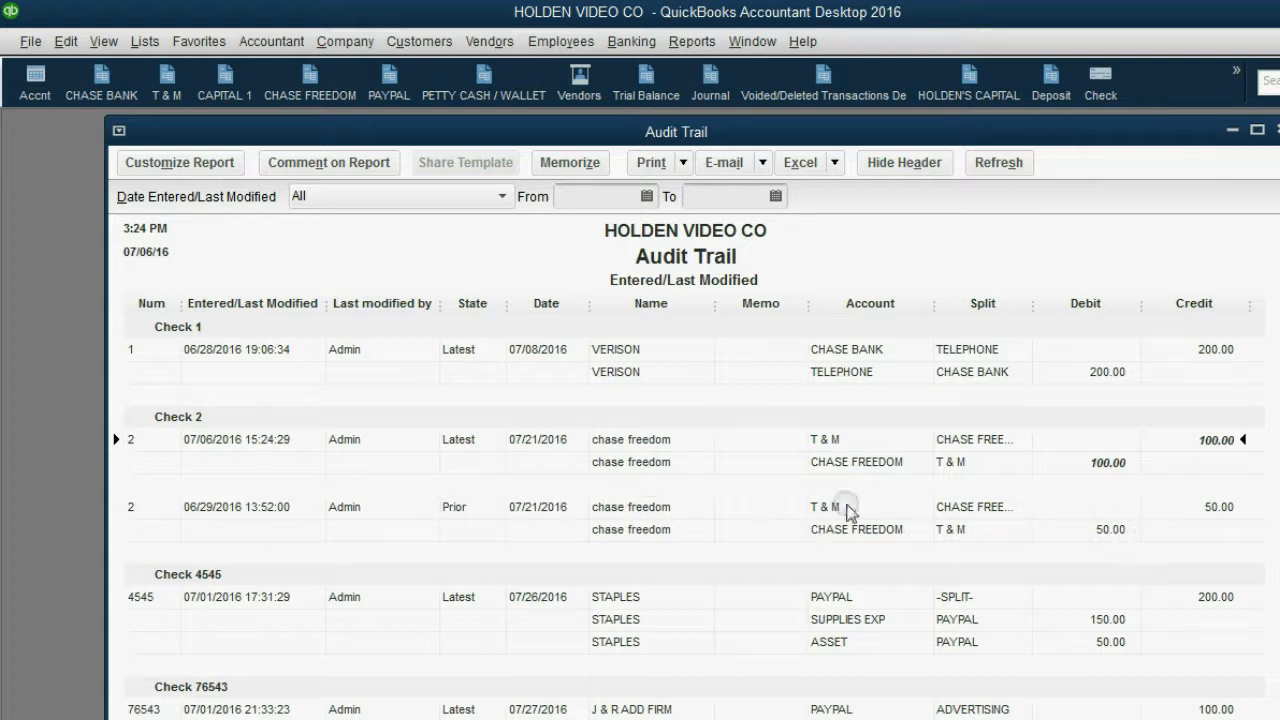
pyautogui.click(345, 510)
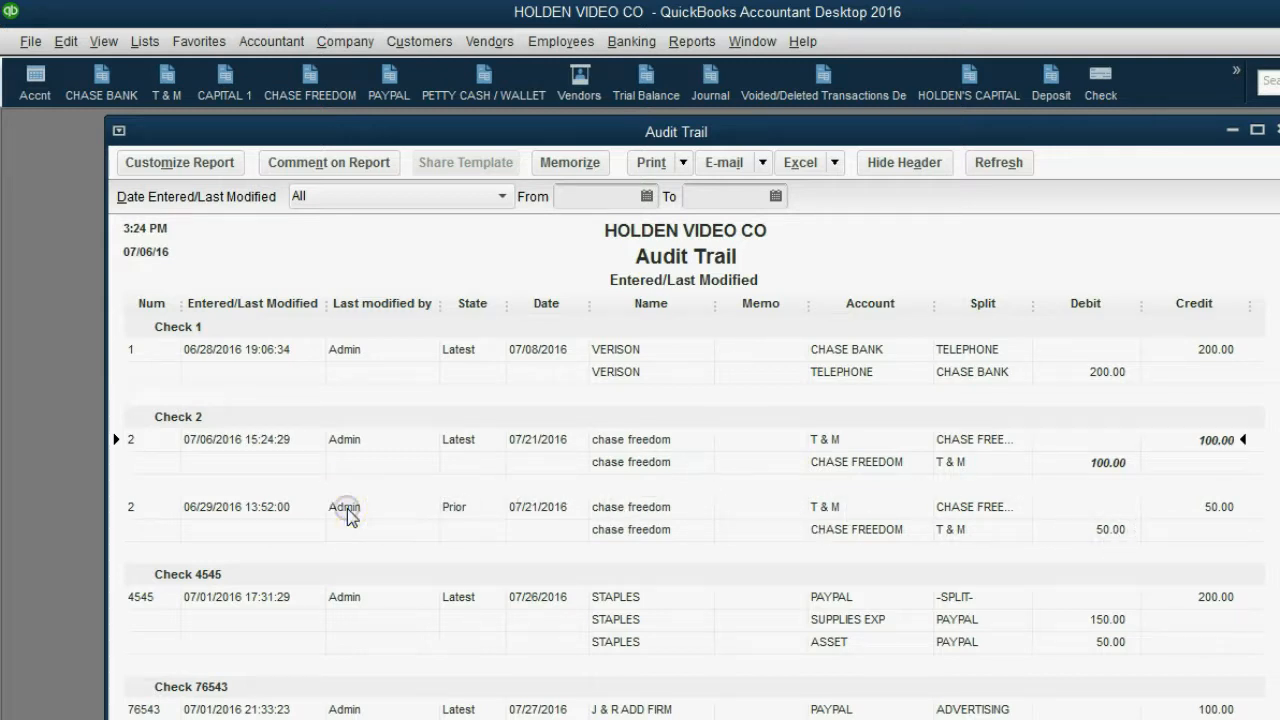
pyautogui.click(447, 510)
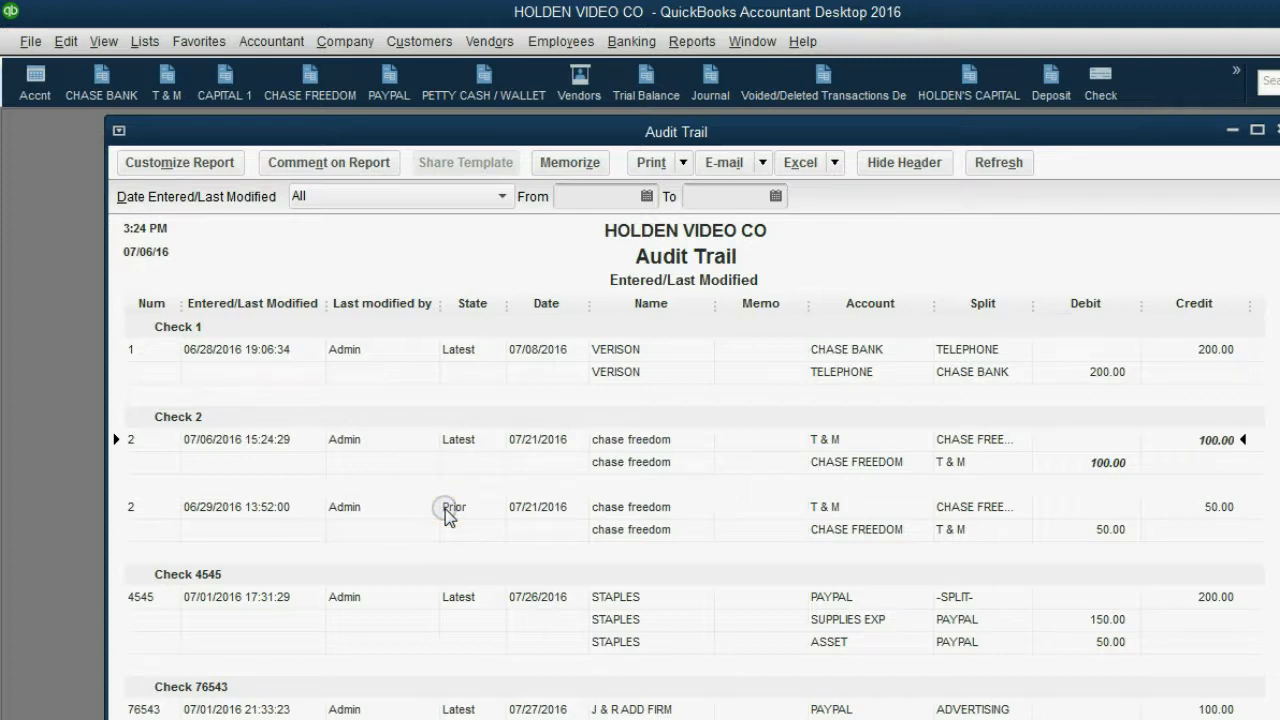
pyautogui.click(527, 510)
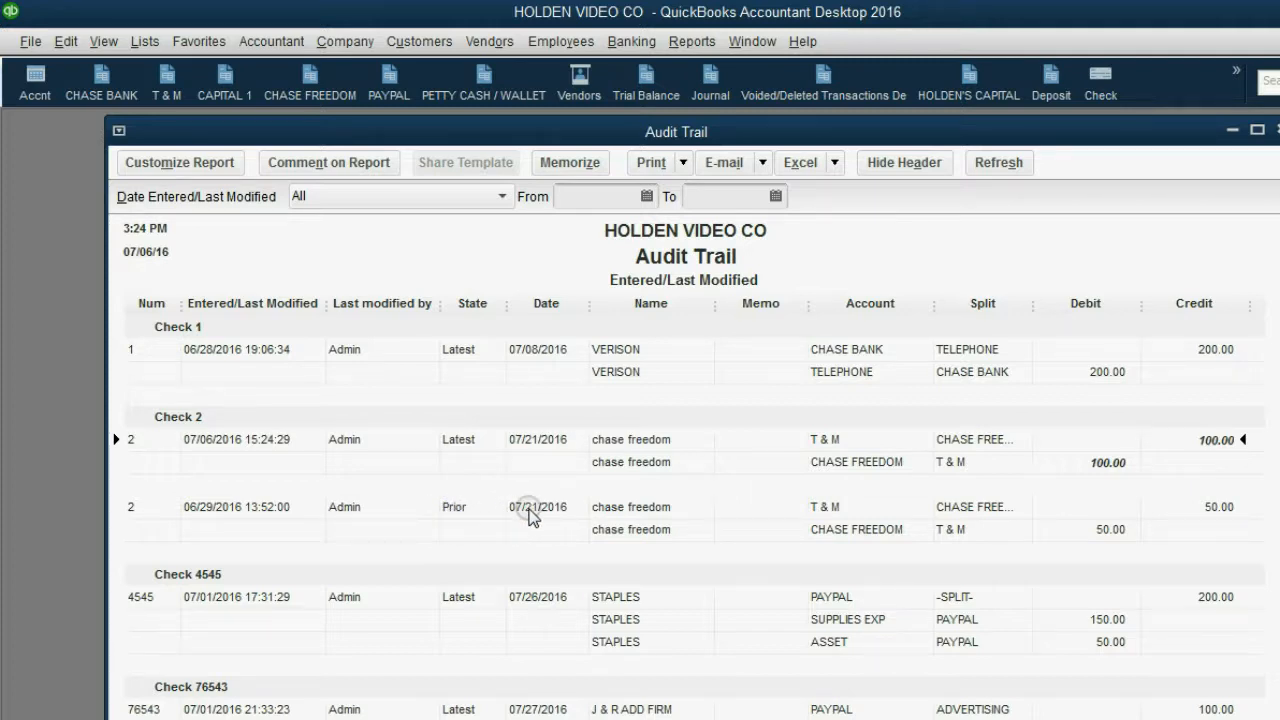
pyautogui.click(254, 510)
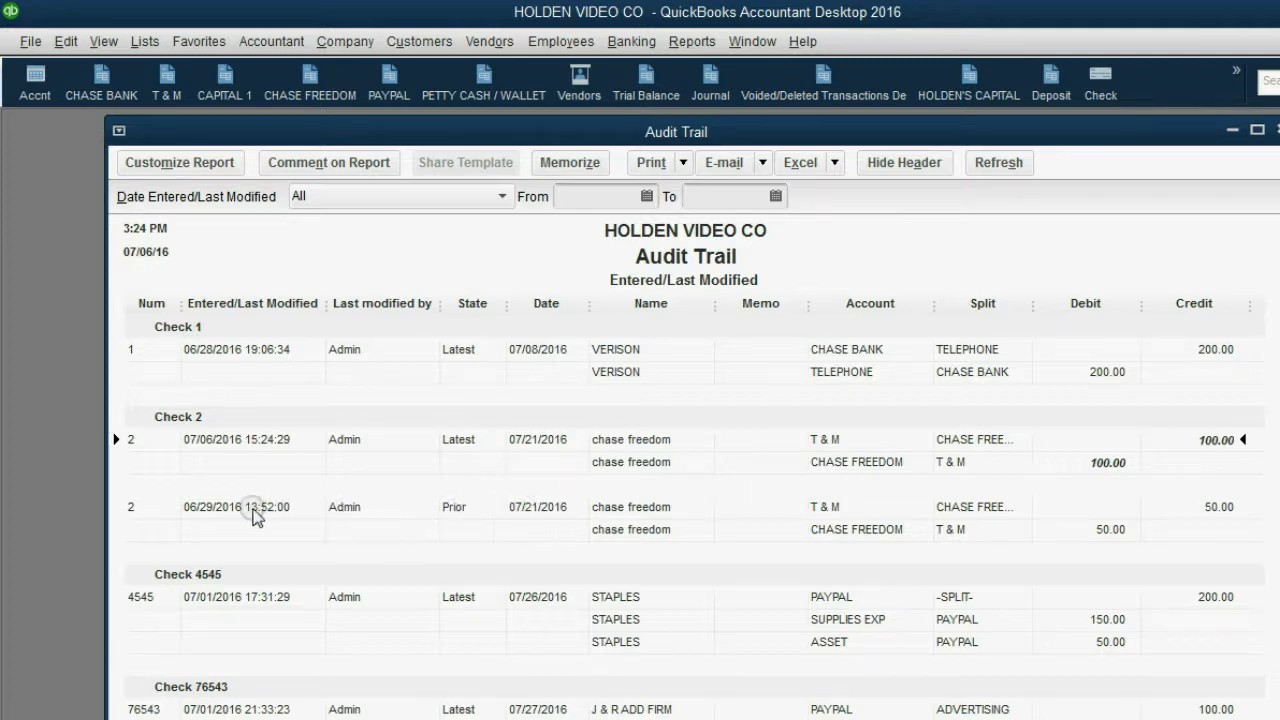
pyautogui.click(227, 508)
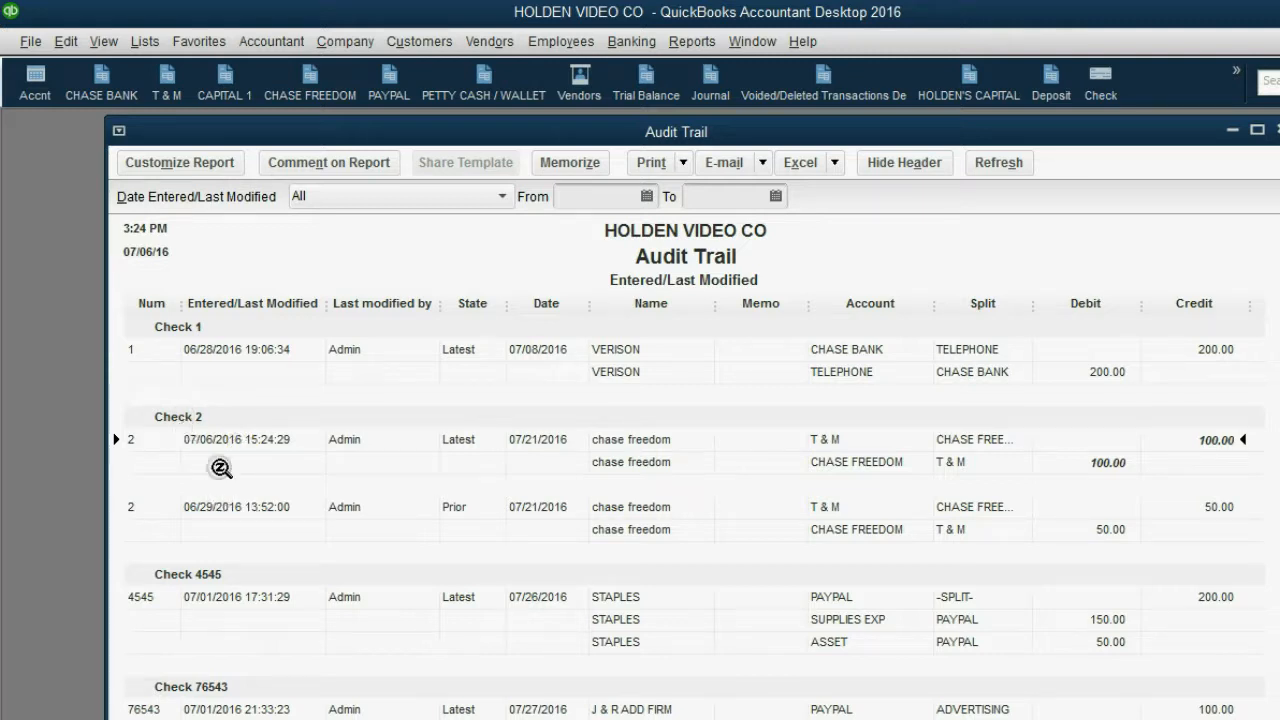
# - Examine the latest version of Check 2, comparing its modification time and debit and credit amounts with the prior version
pyautogui.click(219, 443)
pyautogui.click(258, 443)
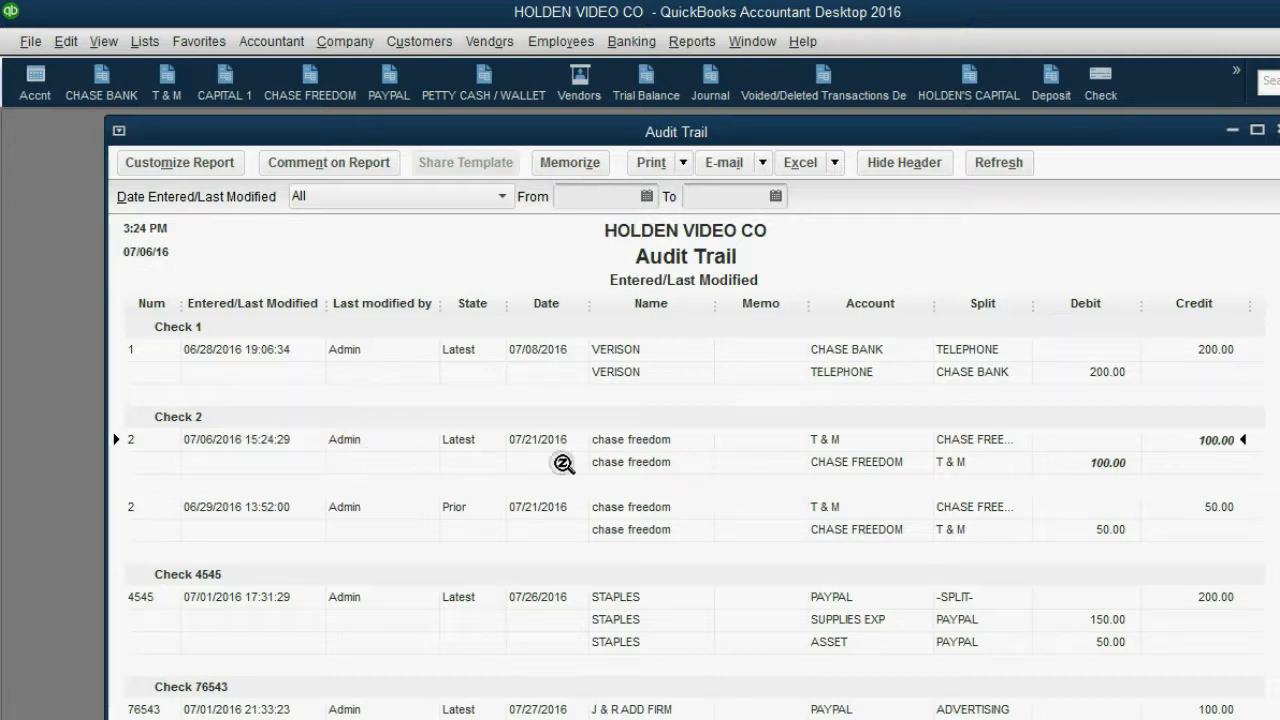
pyautogui.click(1121, 465)
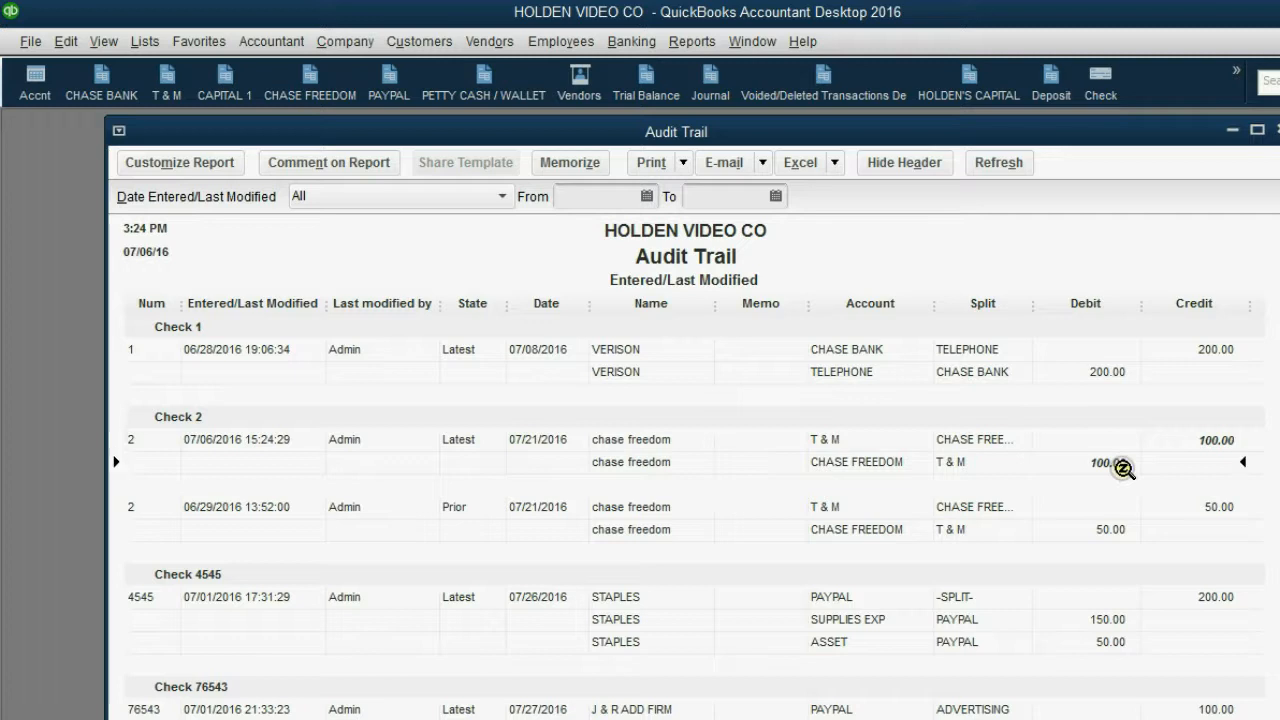
pyautogui.click(1206, 441)
pyautogui.click(1122, 468)
pyautogui.click(1202, 440)
pyautogui.click(1121, 462)
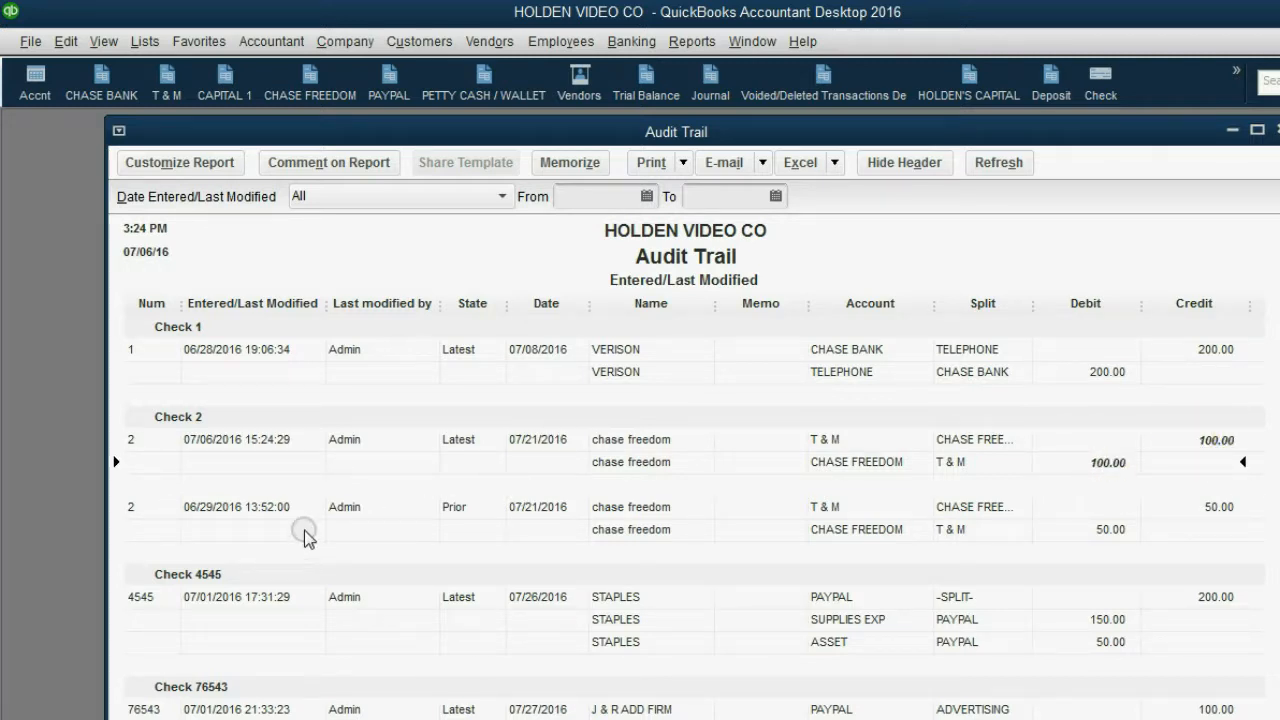
pyautogui.click(1207, 515)
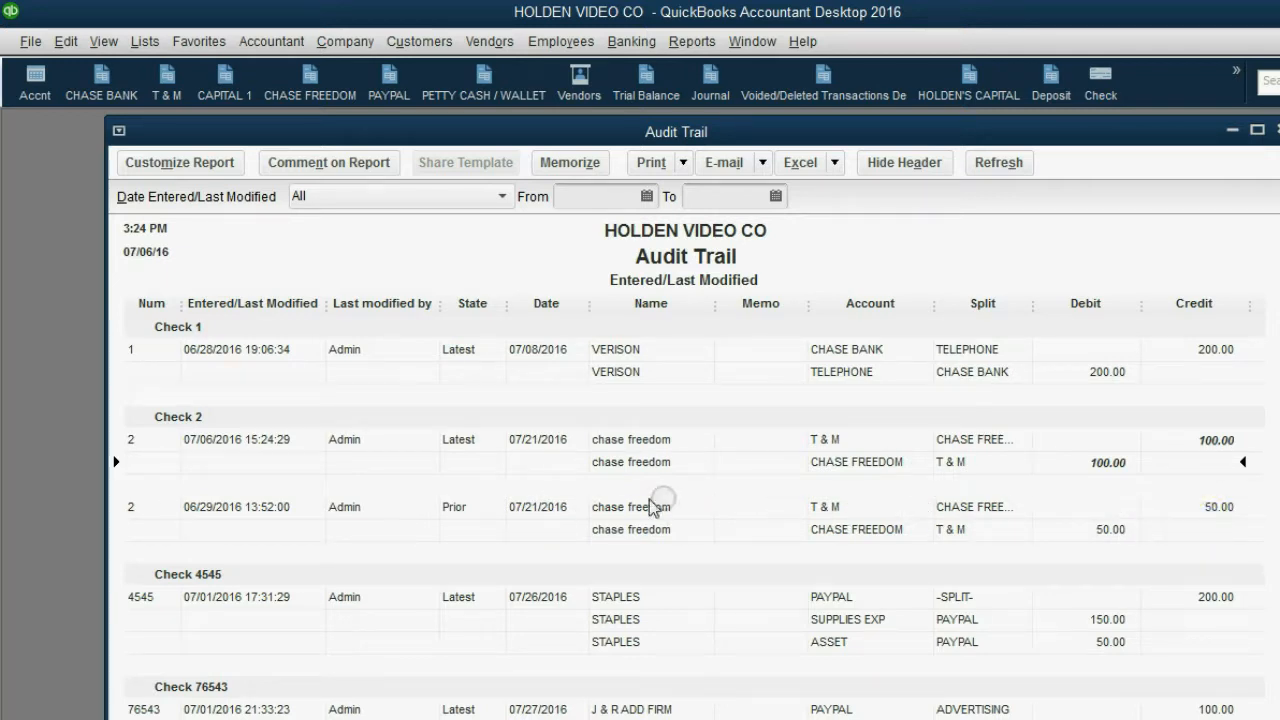
pyautogui.click(274, 443)
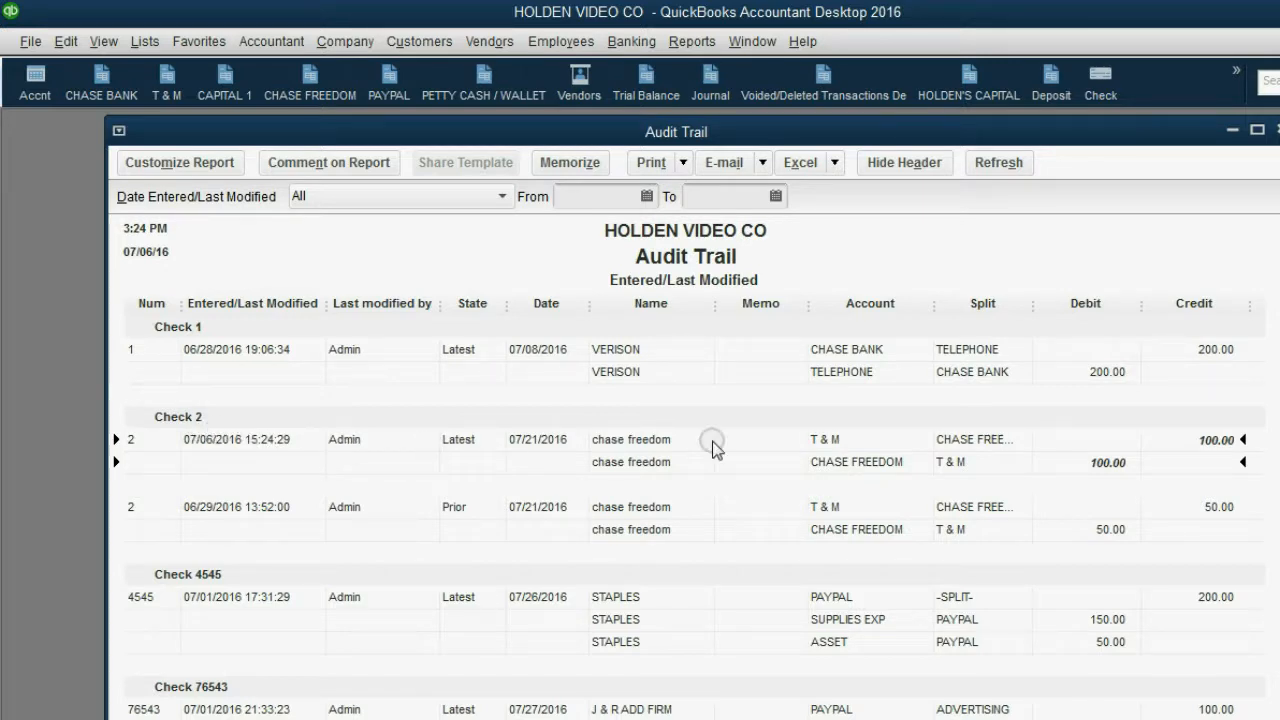
pyautogui.click(1099, 466)
pyautogui.click(1201, 441)
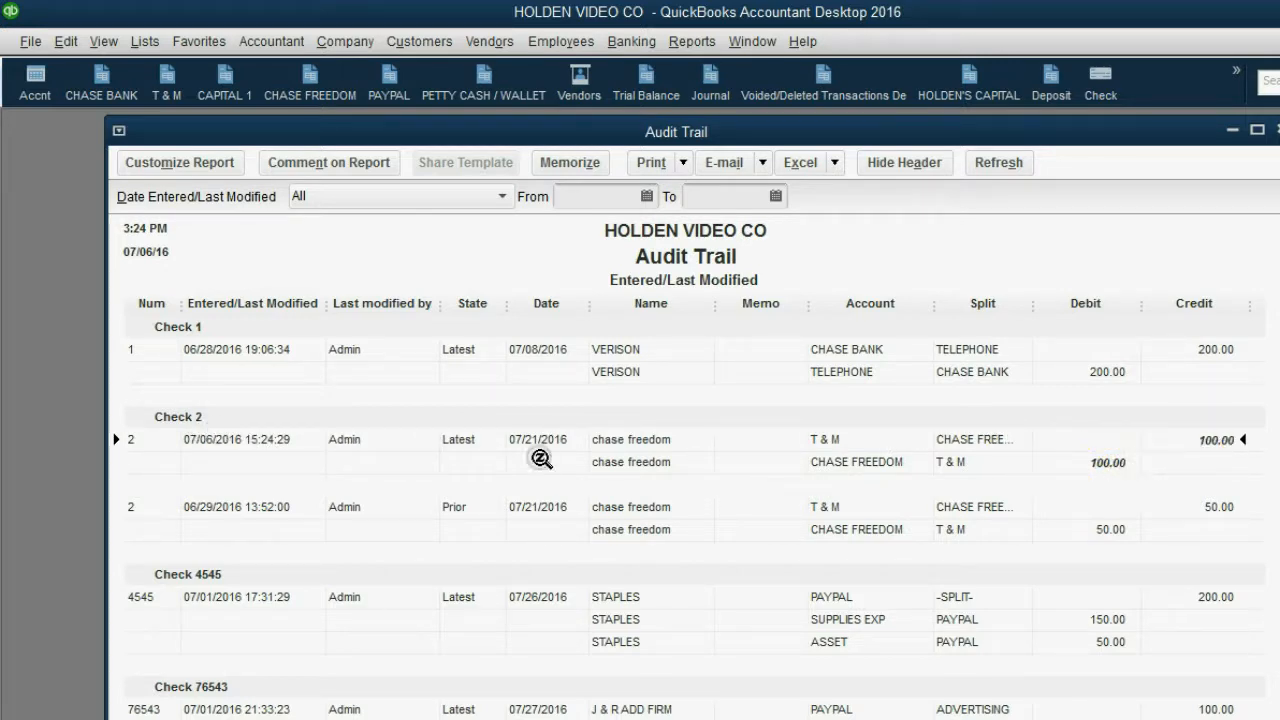
pyautogui.click(235, 447)
pyautogui.click(329, 446)
pyautogui.click(1128, 465)
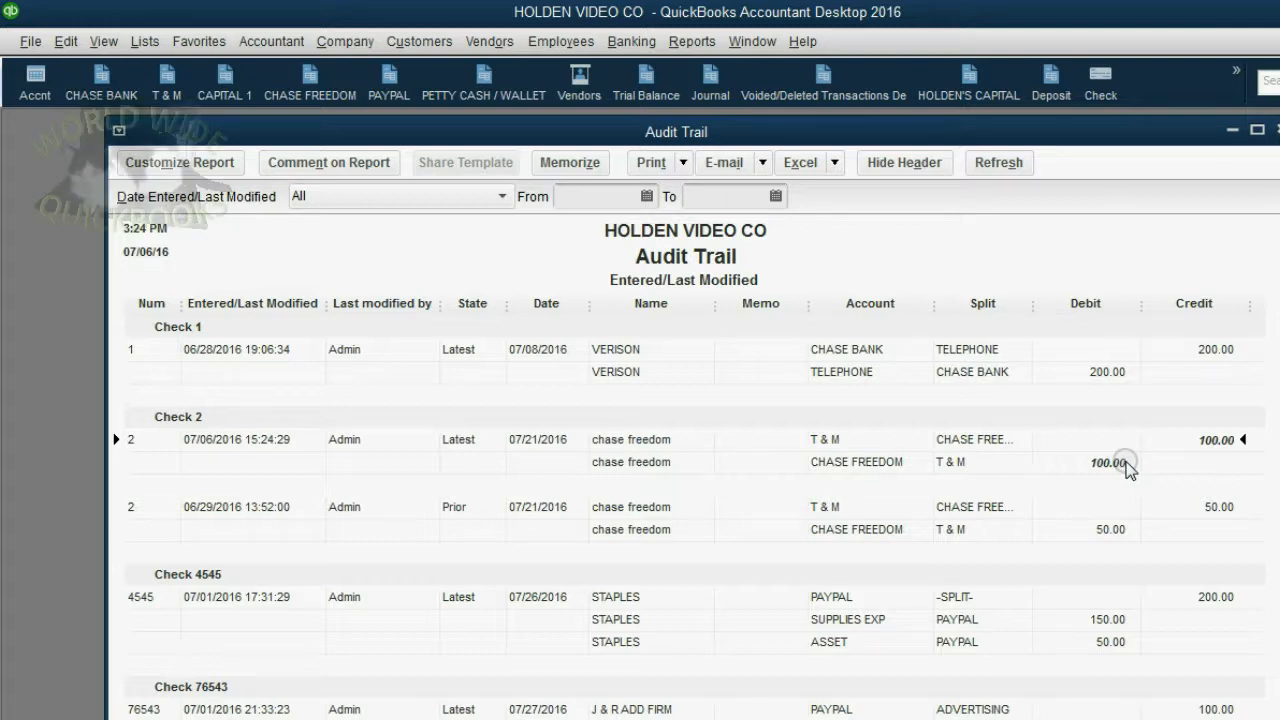
# - Reopen Check 2 from the report, change its payee to AT&T and record the change
pyautogui.doubleClick(612, 452)
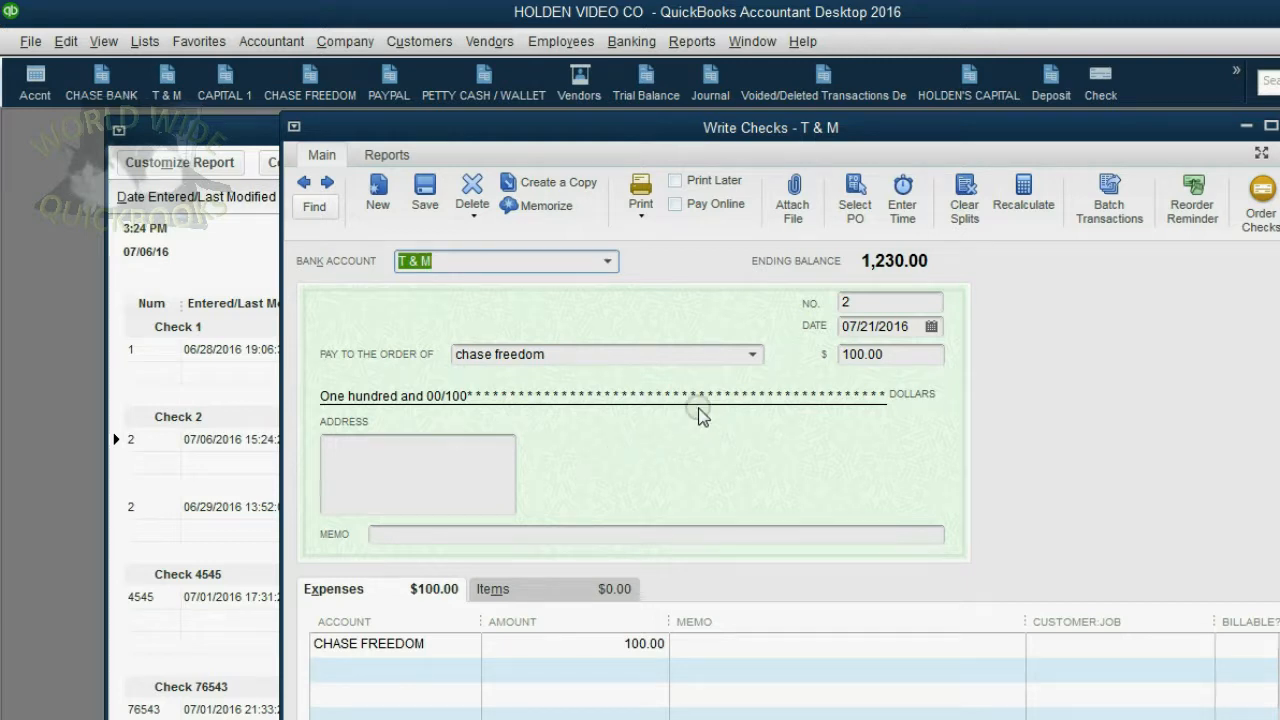
pyautogui.click(752, 354)
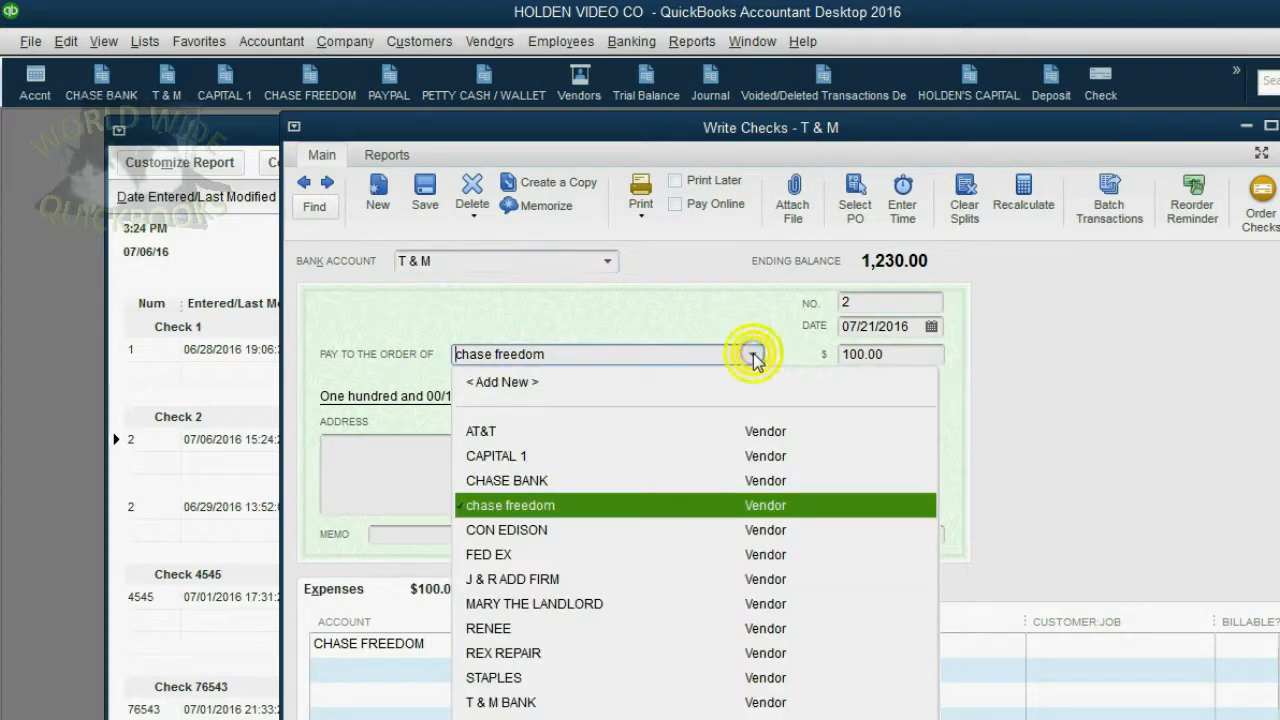
pyautogui.click(603, 432)
pyautogui.click(1012, 719)
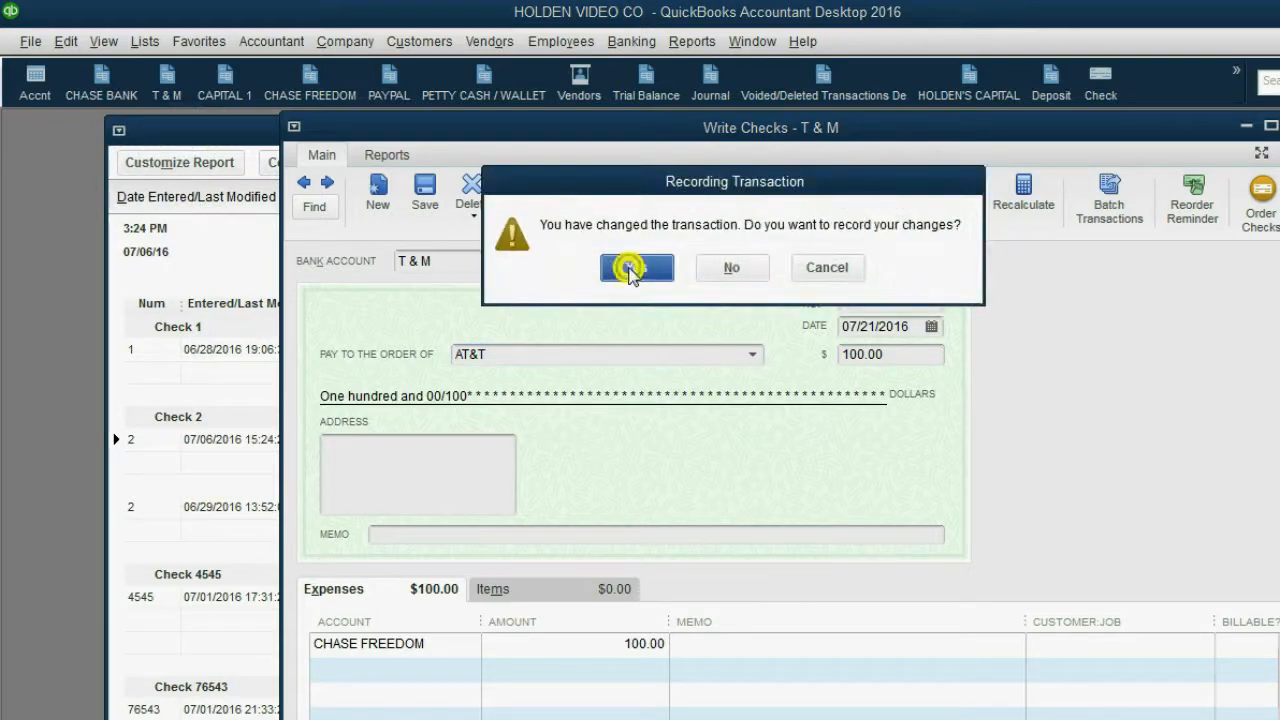
pyautogui.click(632, 267)
# - Reopen Check 2 from its latest Audit Trail entry, set its date to 07/29/2016 and record the change
pyautogui.click(196, 422)
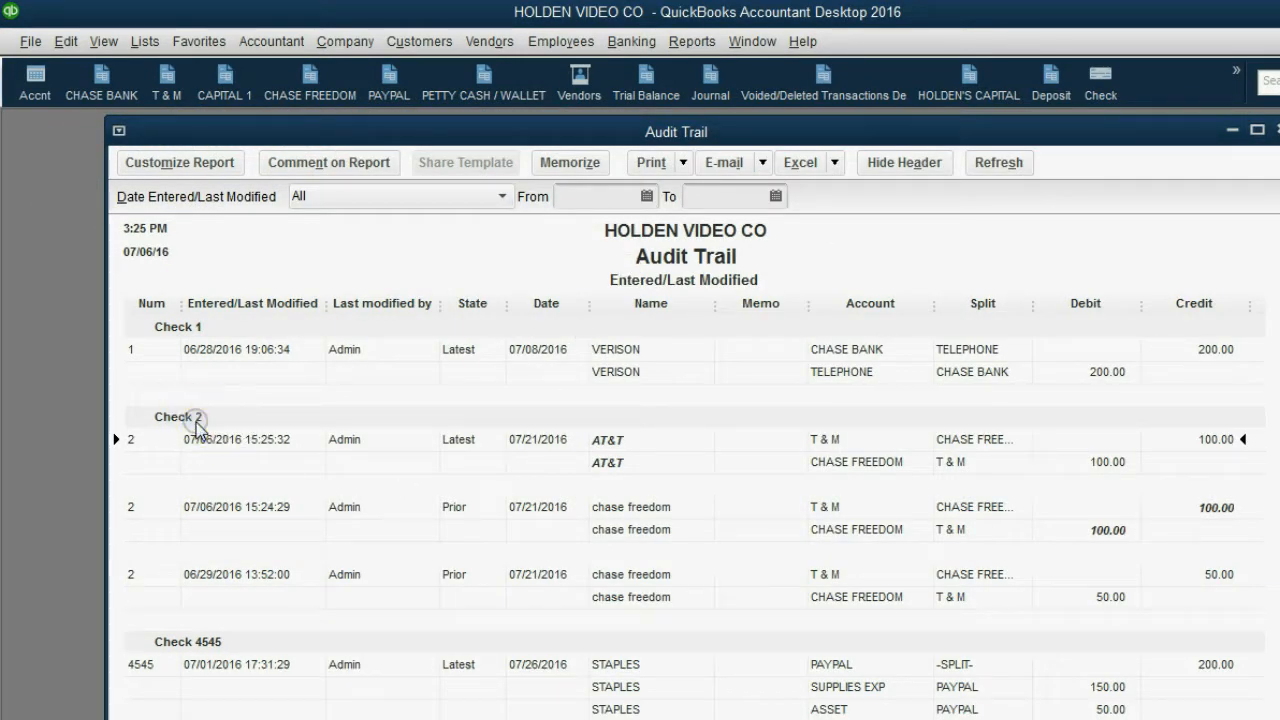
pyautogui.click(221, 574)
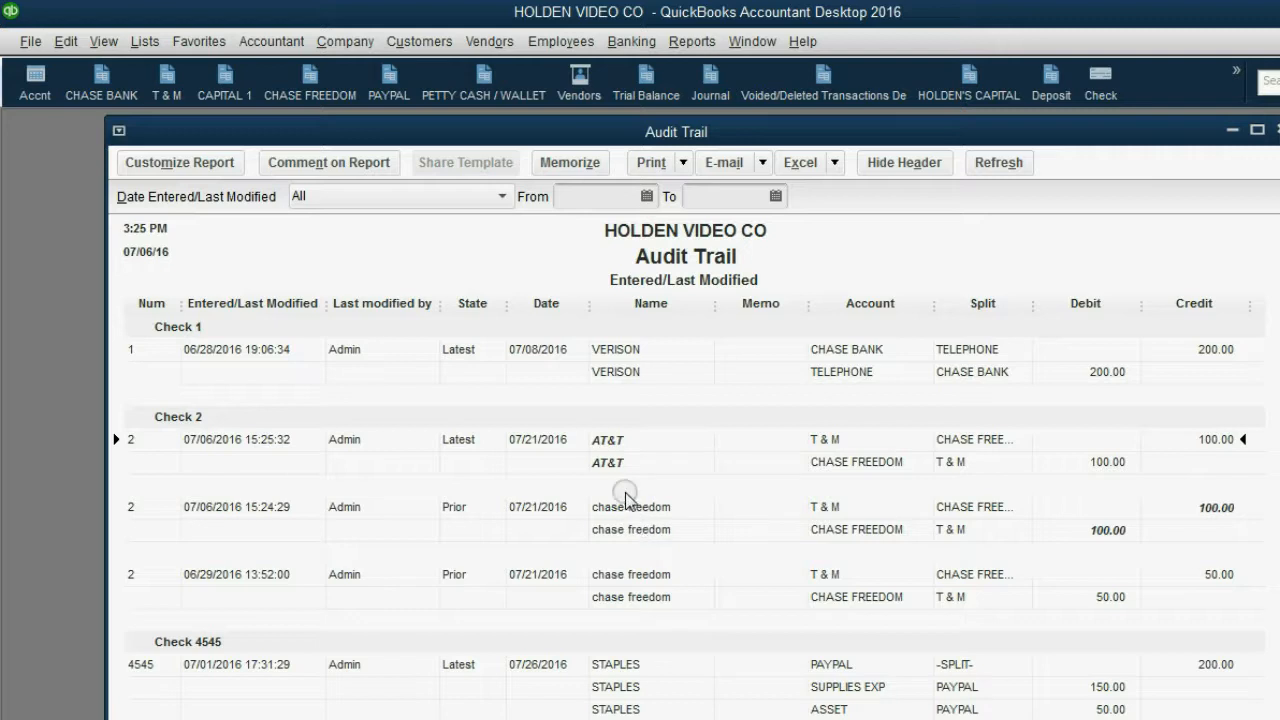
pyautogui.click(620, 462)
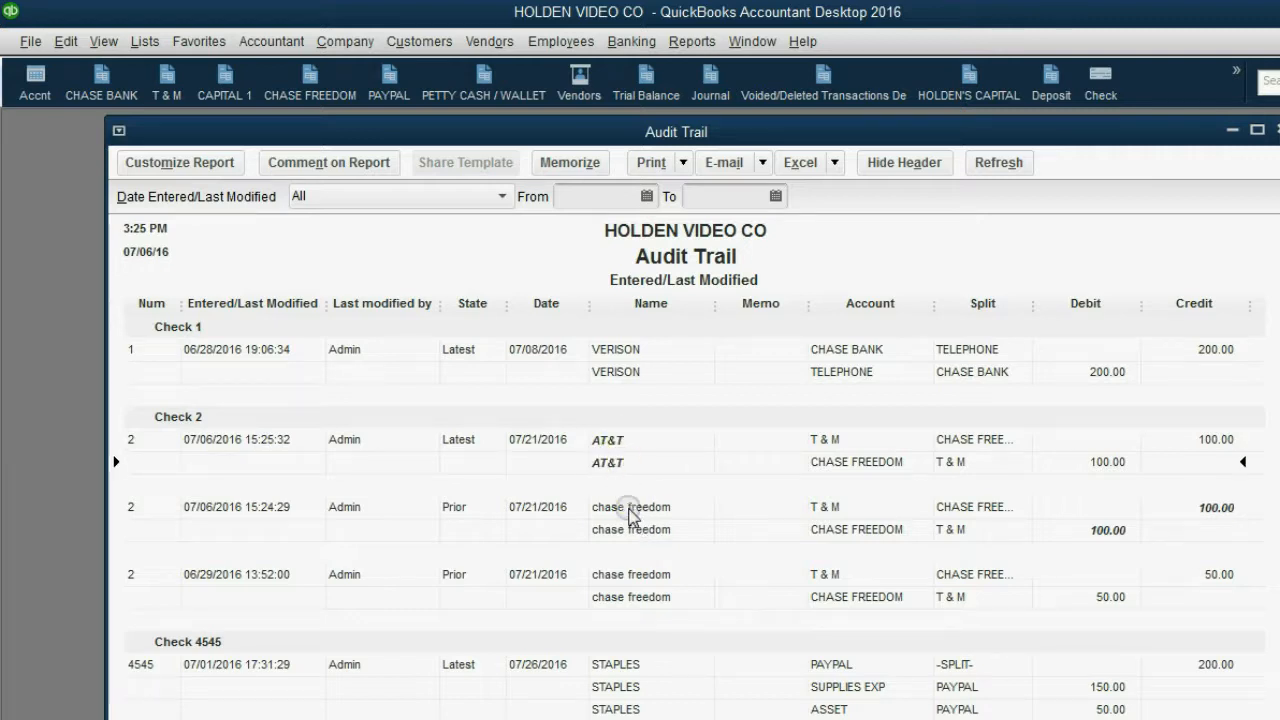
pyautogui.click(616, 462)
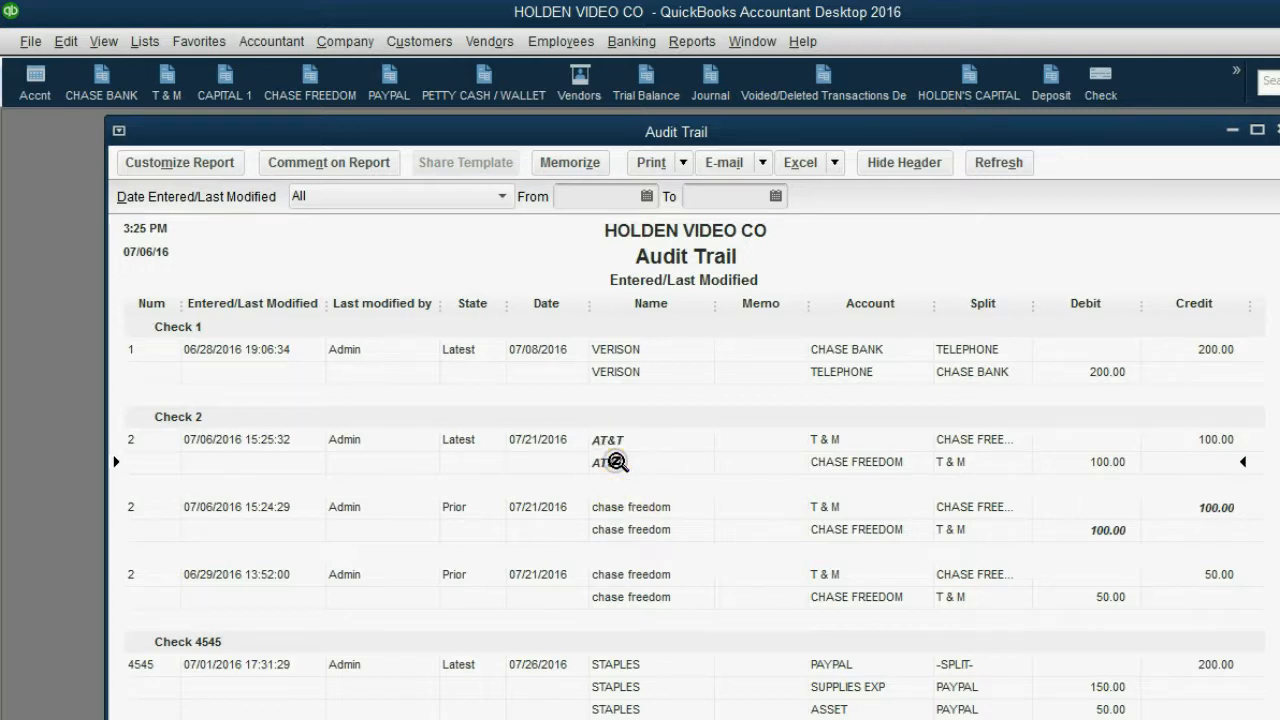
pyautogui.doubleClick(616, 462)
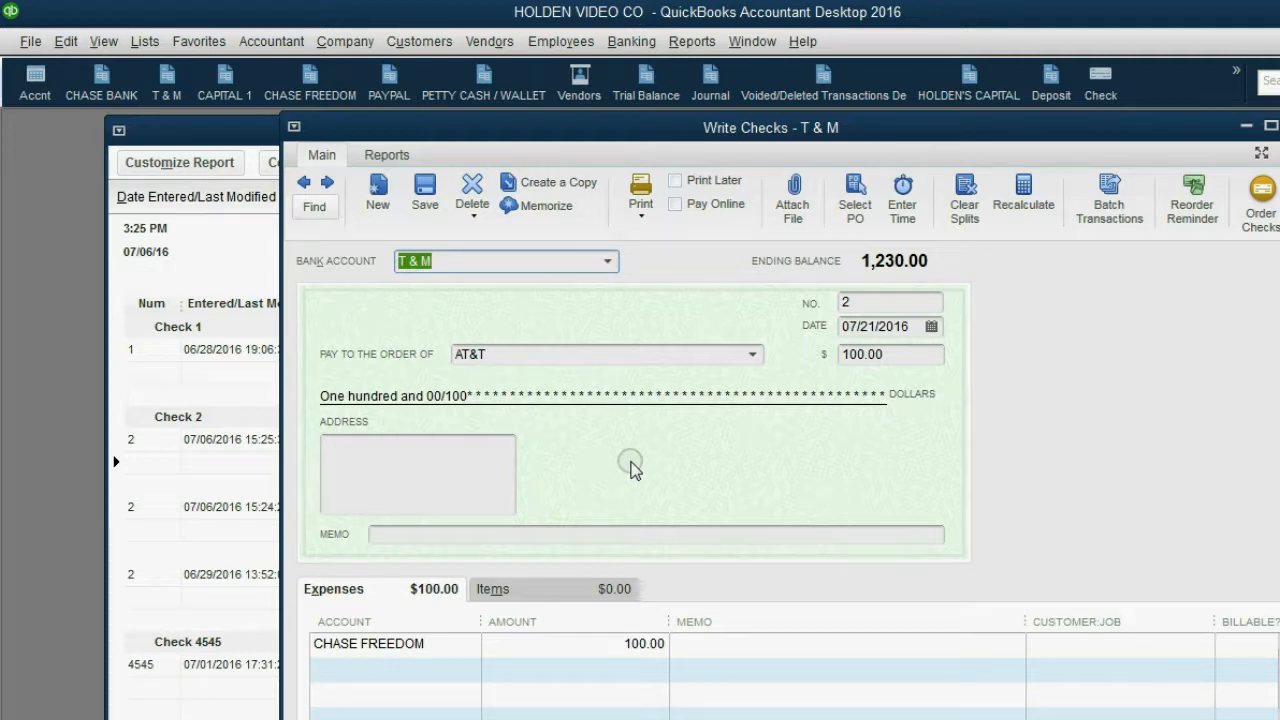
pyautogui.click(931, 326)
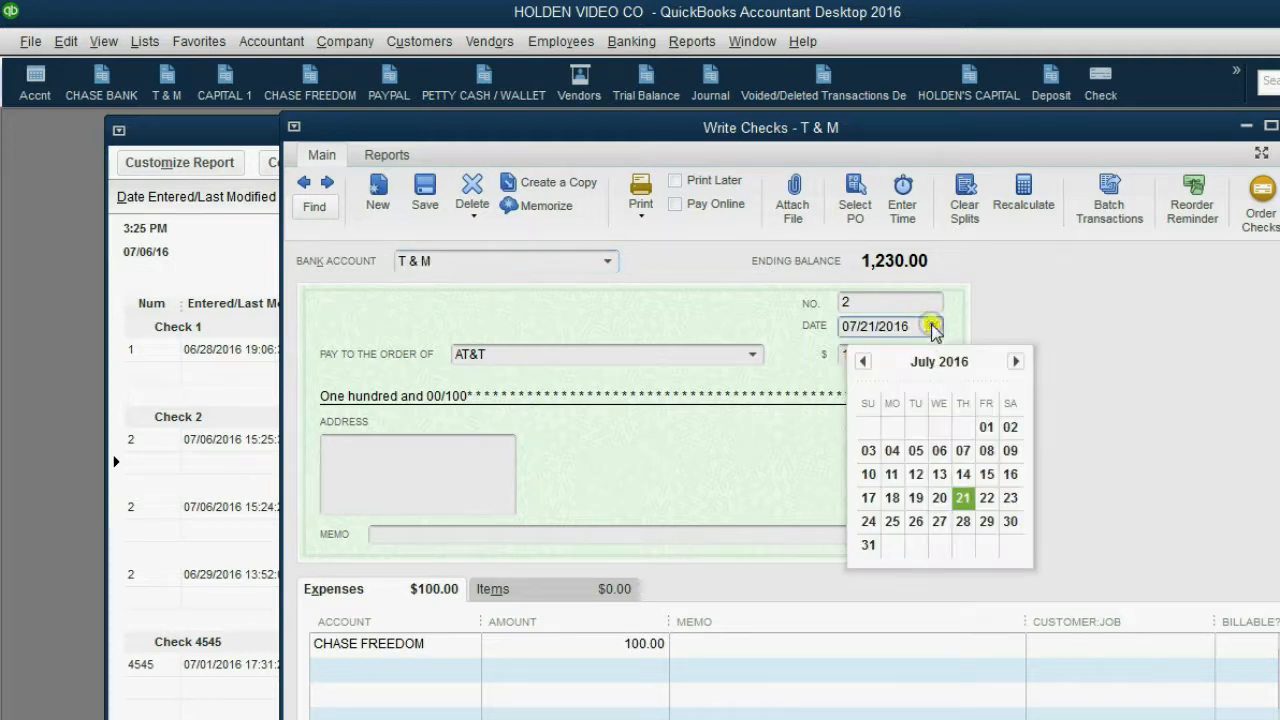
pyautogui.click(986, 521)
pyautogui.click(1012, 718)
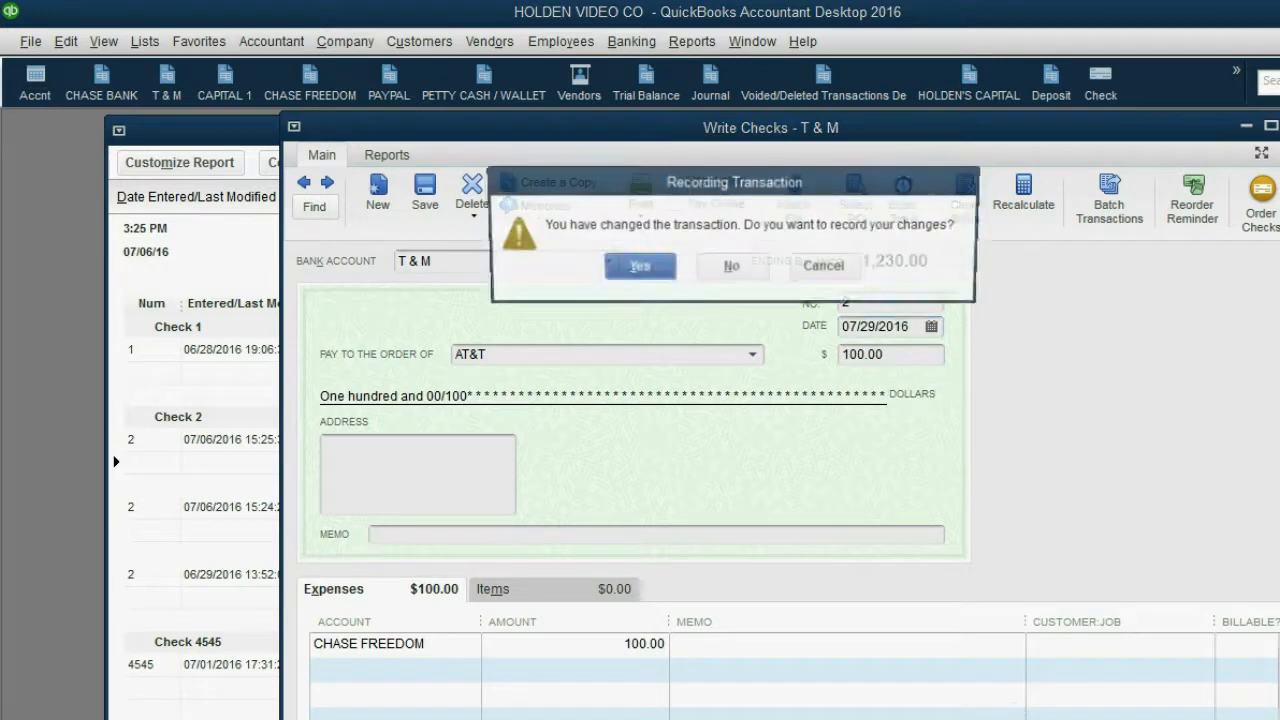
pyautogui.click(655, 271)
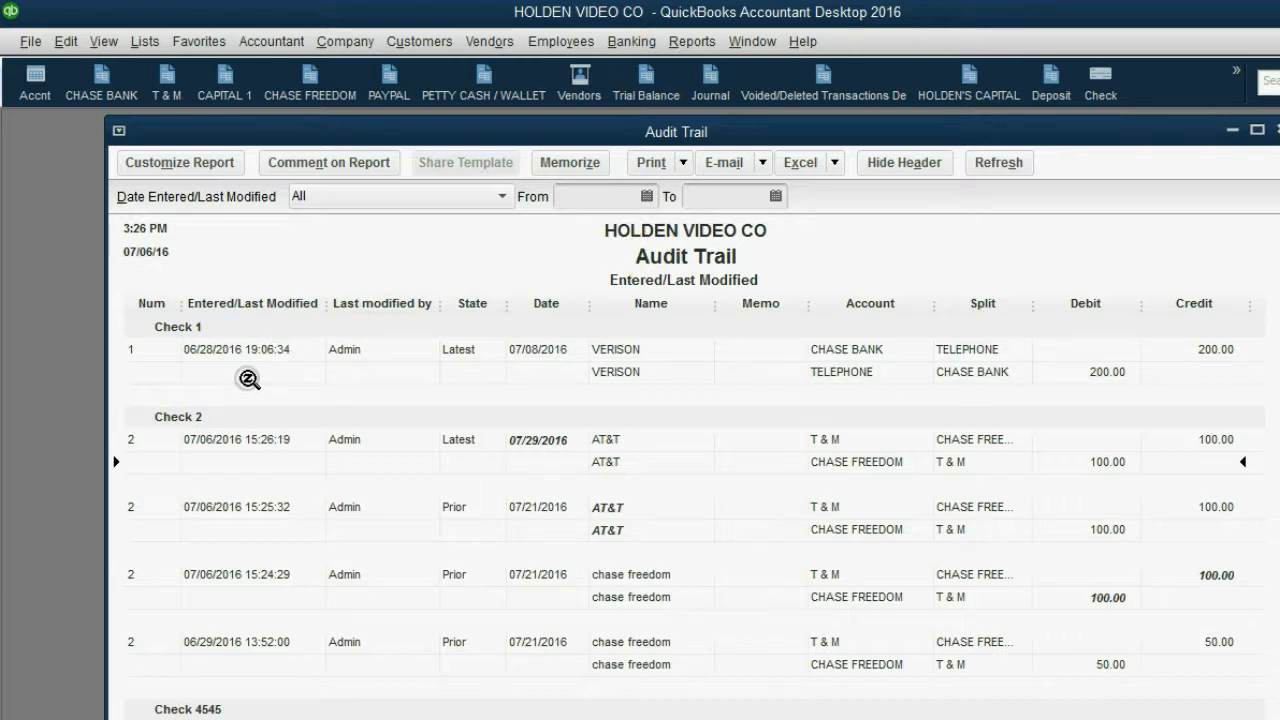
# - Review all versions of Check 2 in the Audit Trail, comparing the modification times, users, dates and payees
pyautogui.click(190, 425)
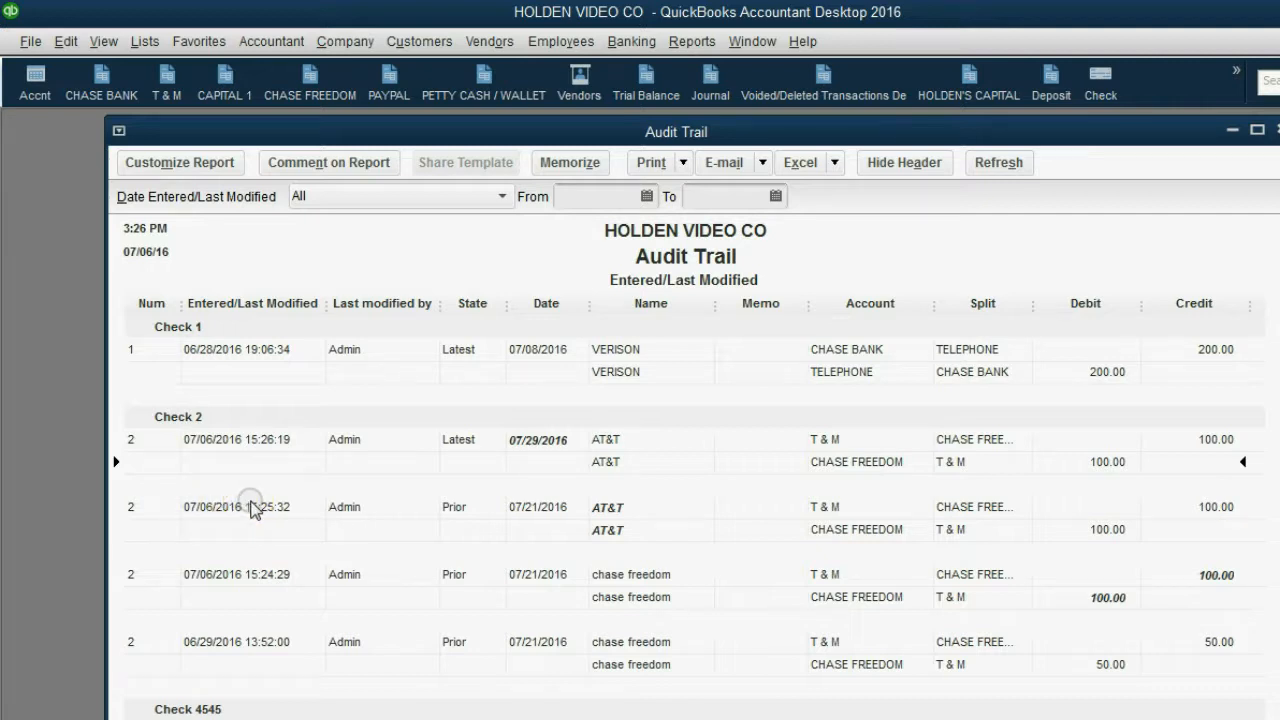
pyautogui.click(346, 512)
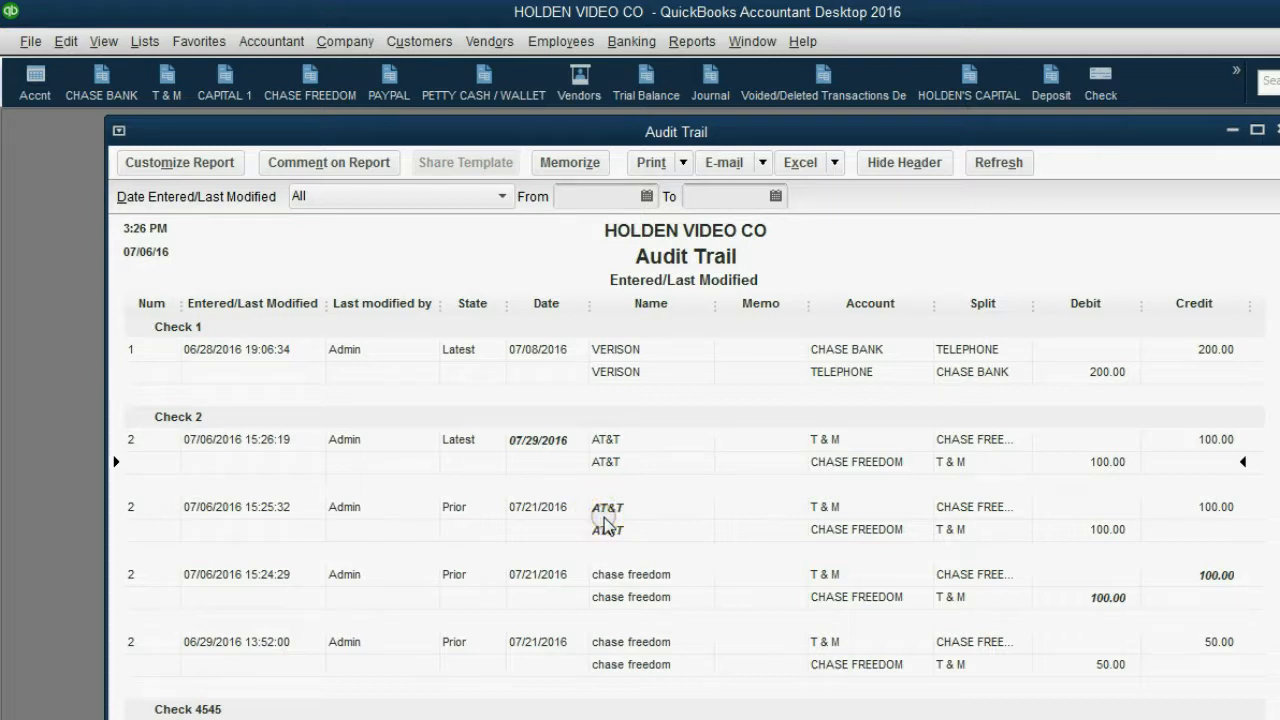
pyautogui.click(264, 448)
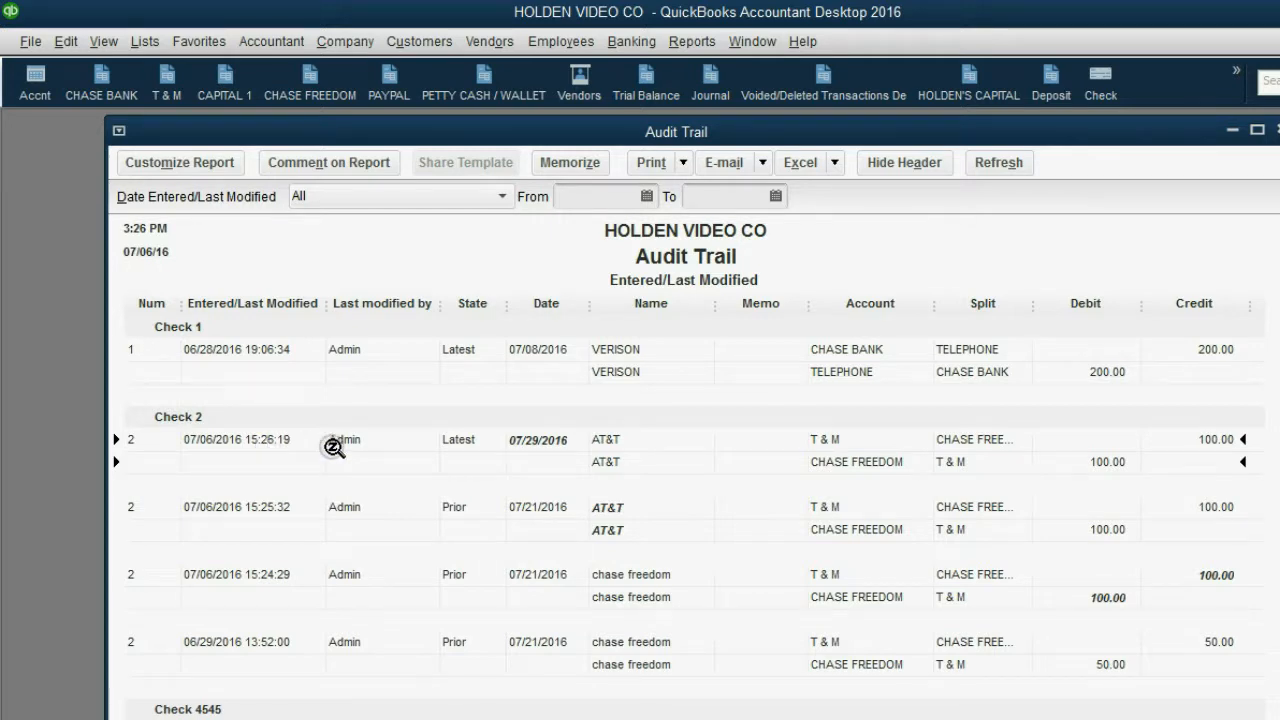
pyautogui.click(531, 454)
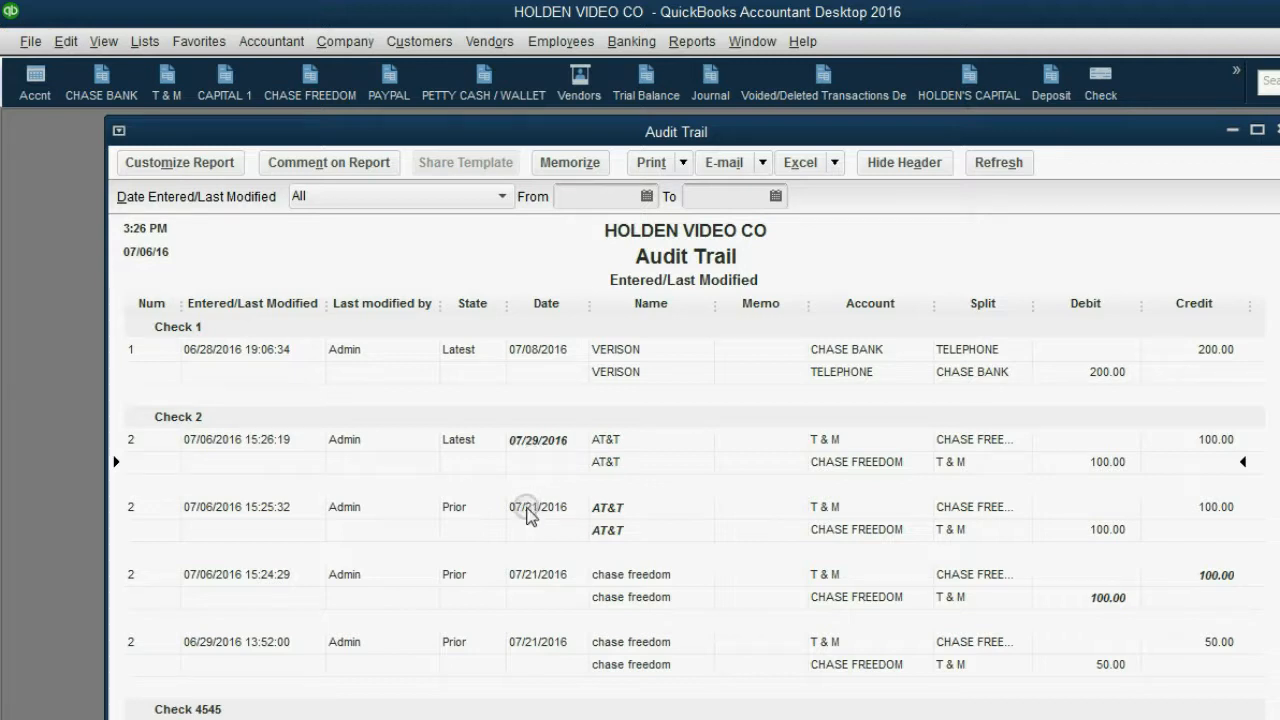
pyautogui.click(531, 454)
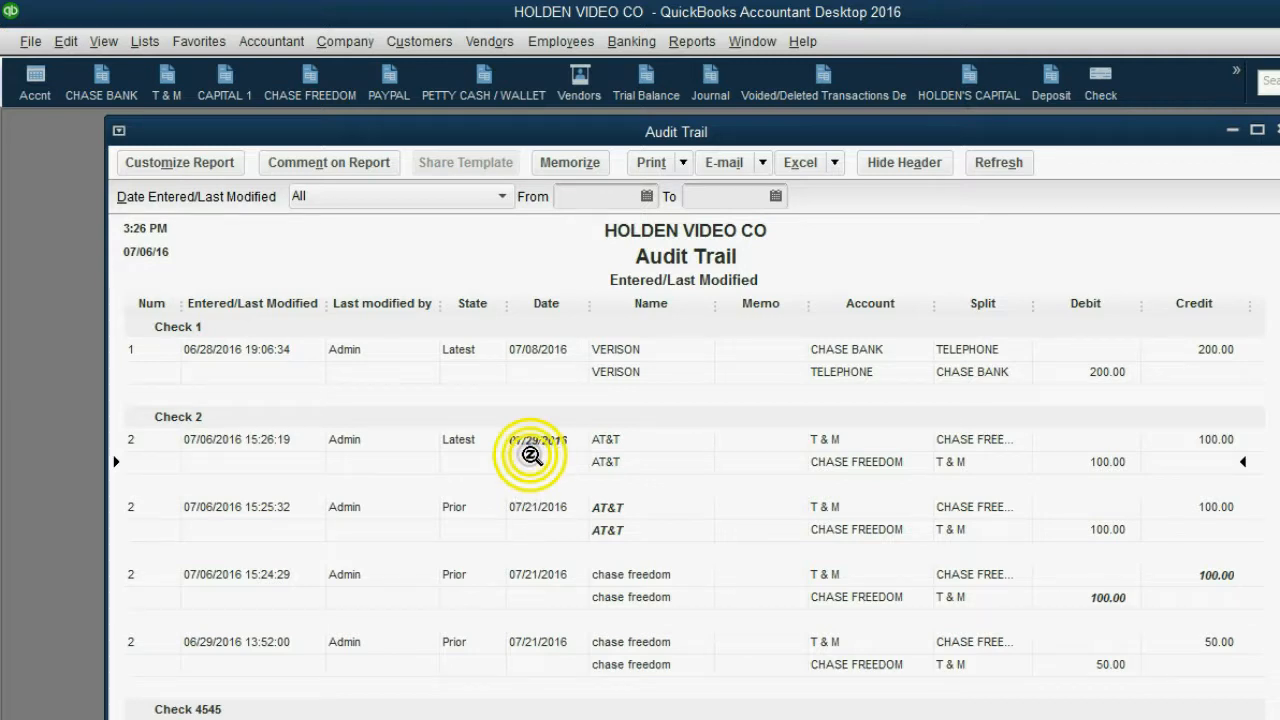
pyautogui.click(188, 419)
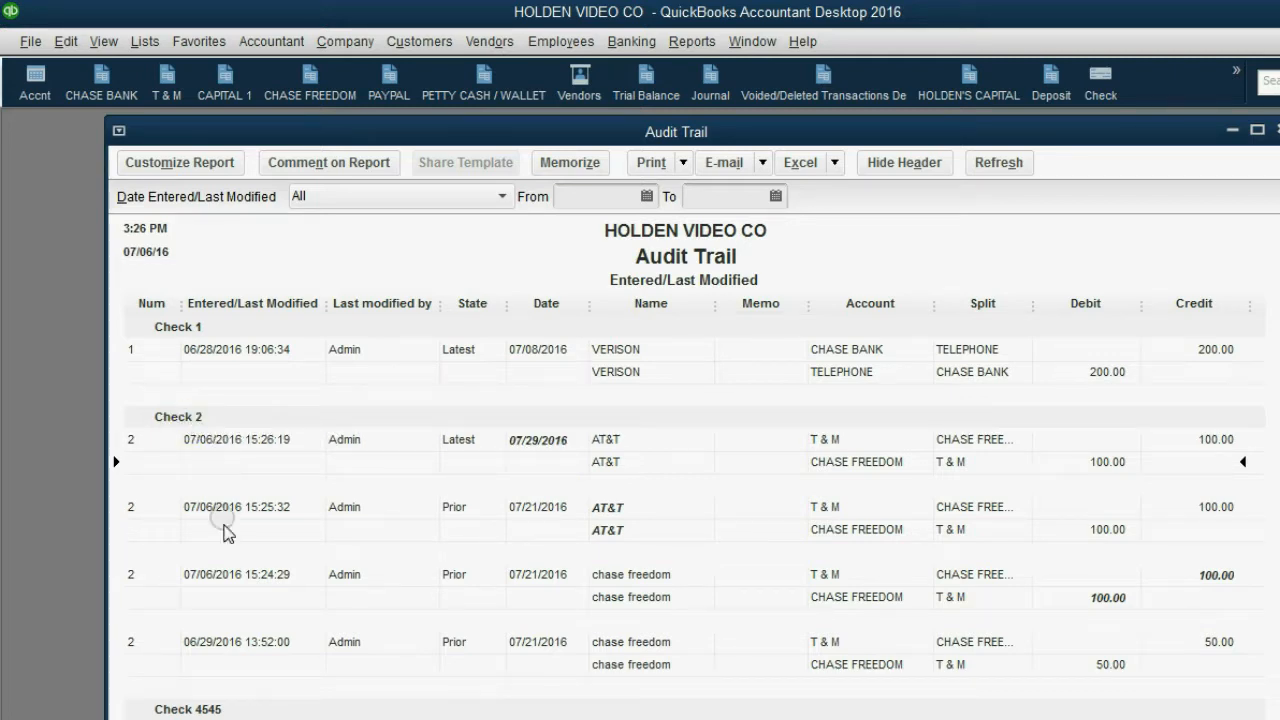
pyautogui.click(218, 651)
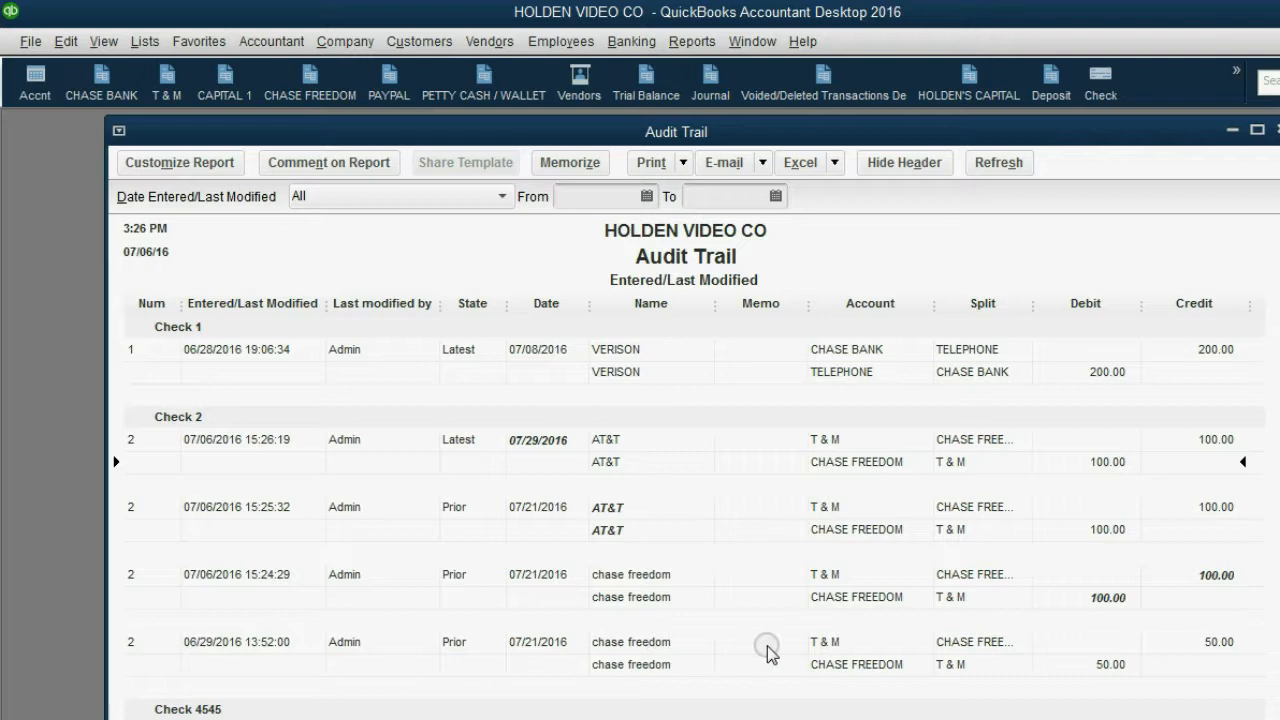